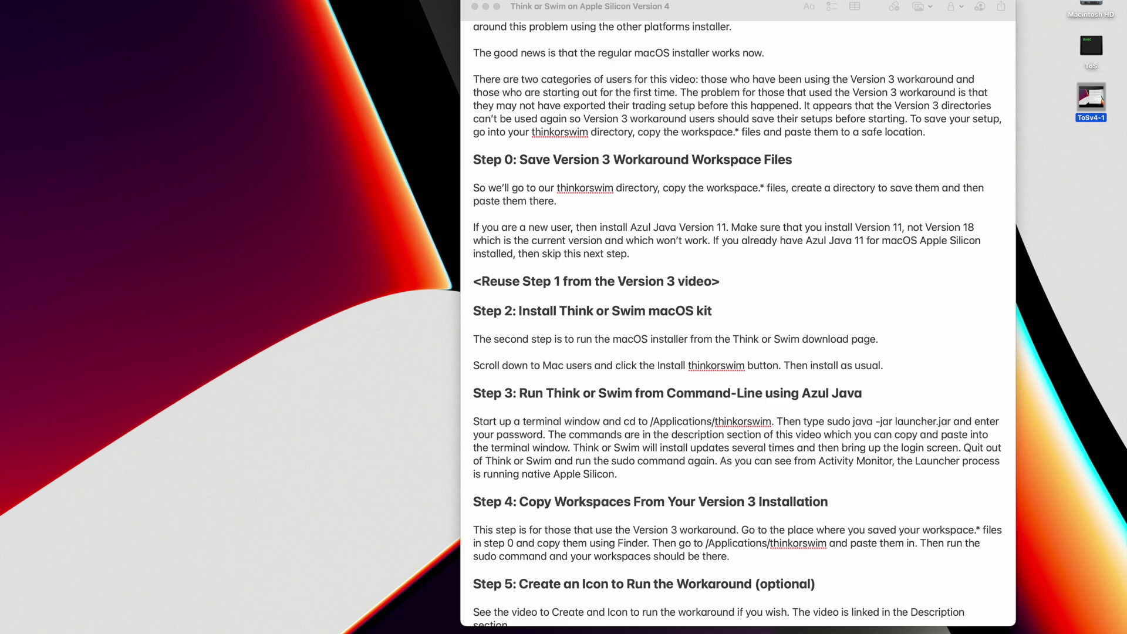
- Copy the workspace XML file from the thinkorswim folder in the home folder
double_click(1094, 3)
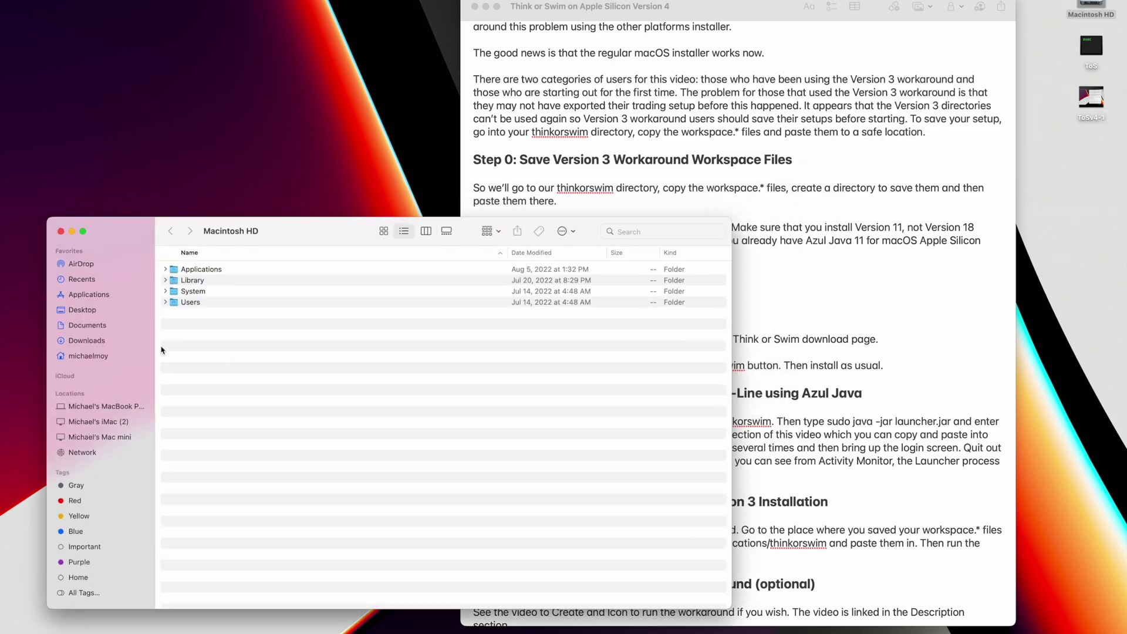
click(97, 355)
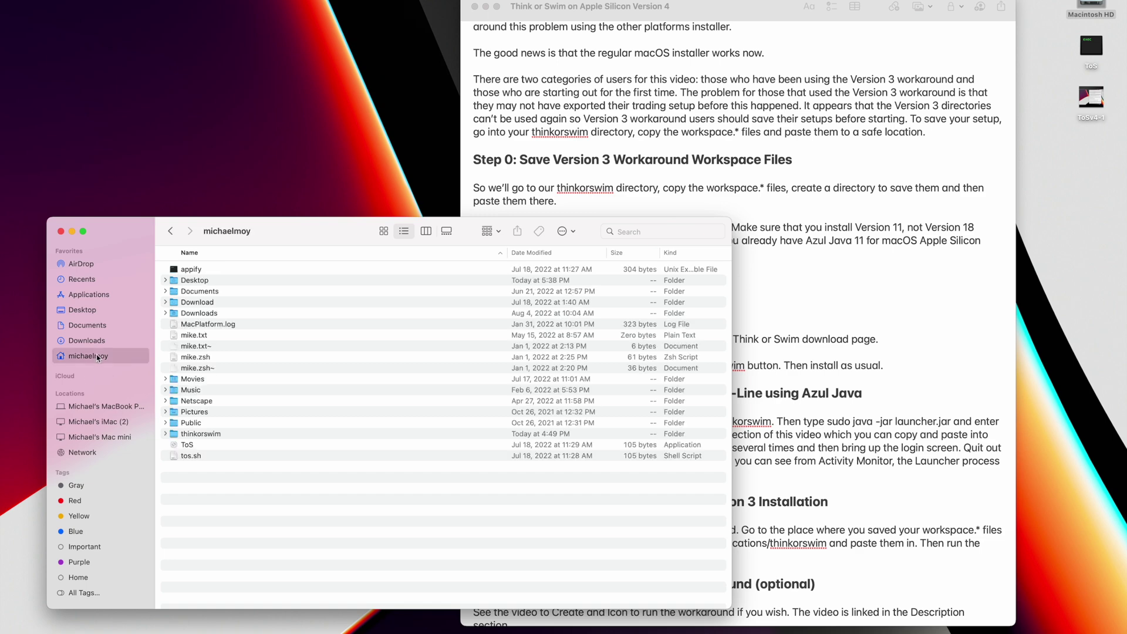
double_click(194, 434)
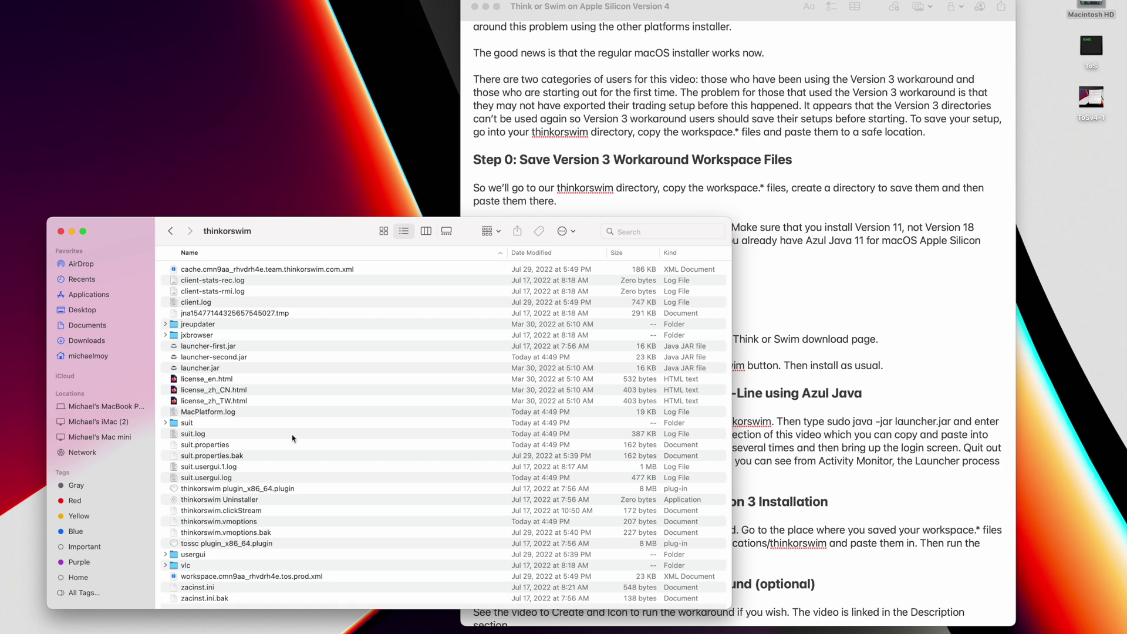
scroll(293, 438, down, 2)
right_click(235, 578)
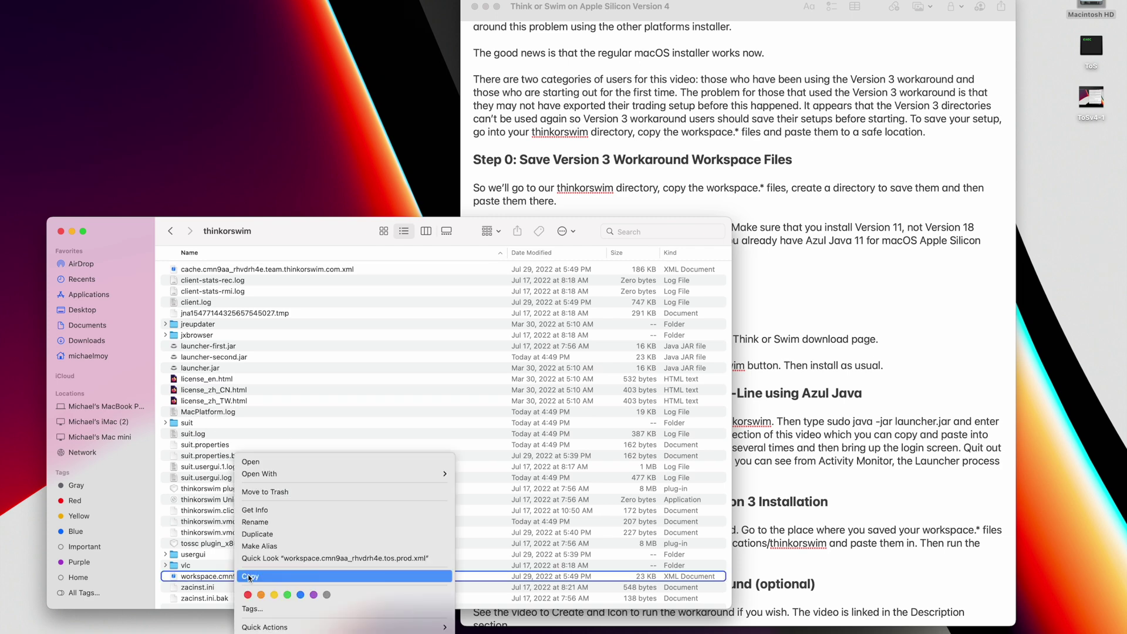
click(253, 578)
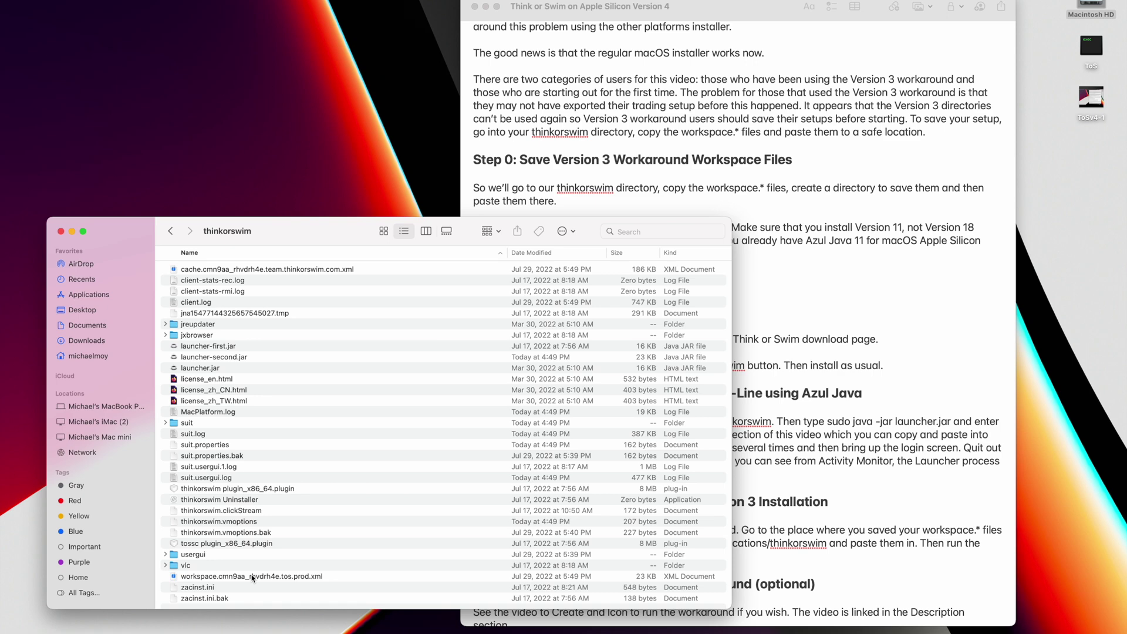
- Create a new folder named 'Workspace' in the home folder
click(95, 357)
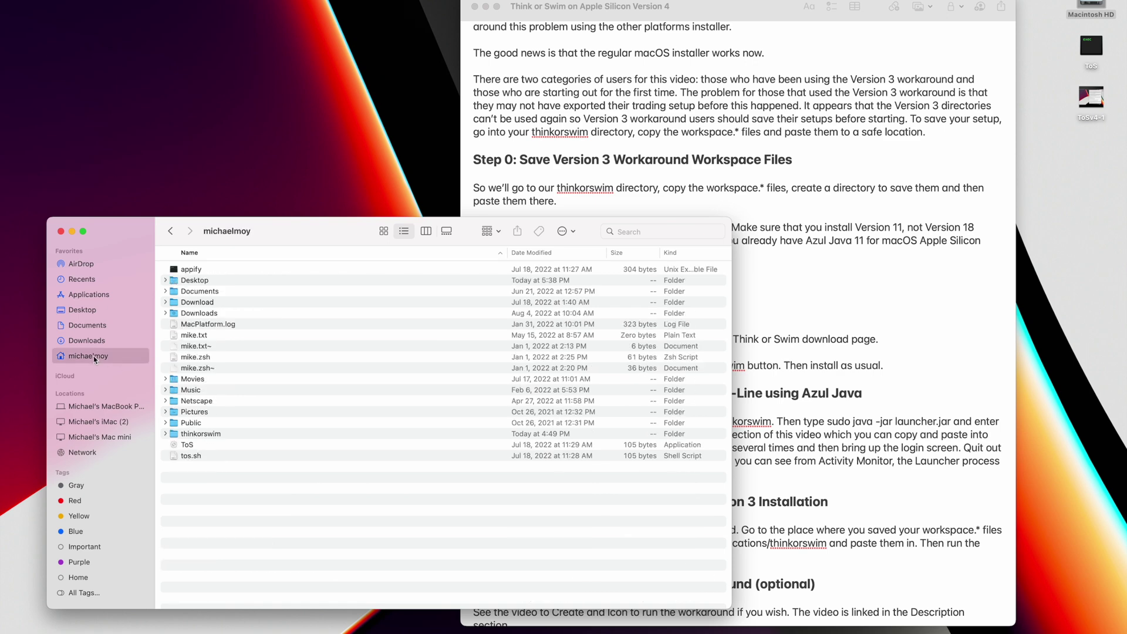
right_click(265, 479)
click(271, 480)
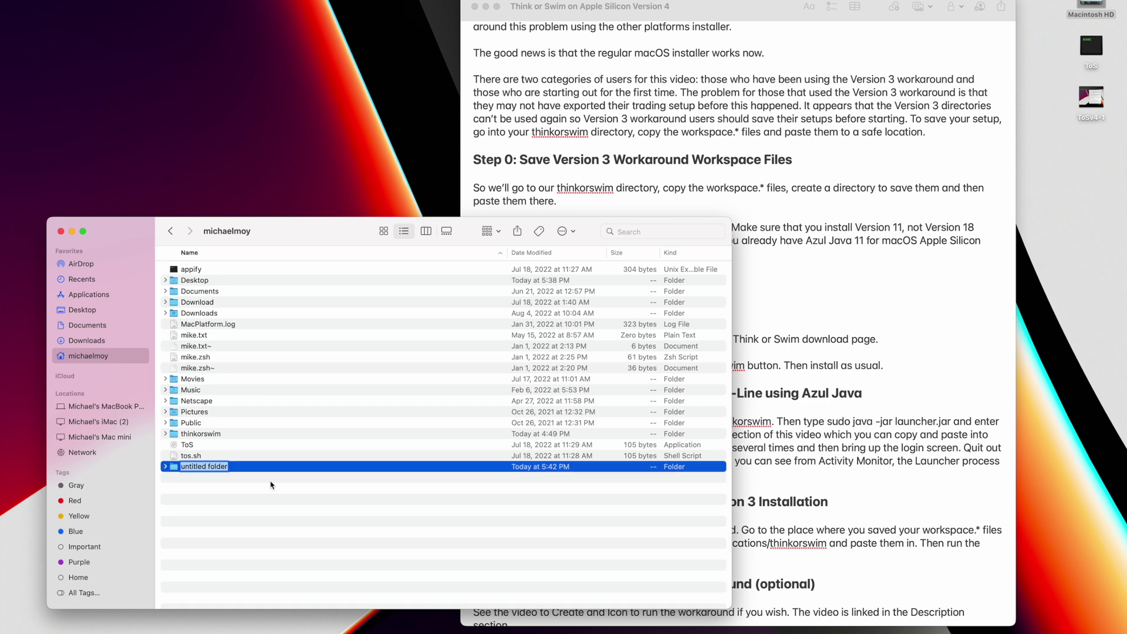
text(Workspace)
key(Return)
- Paste the workspace XML into Workspace, authorizing with the account password, then close the window
double_click(255, 468)
right_click(294, 417)
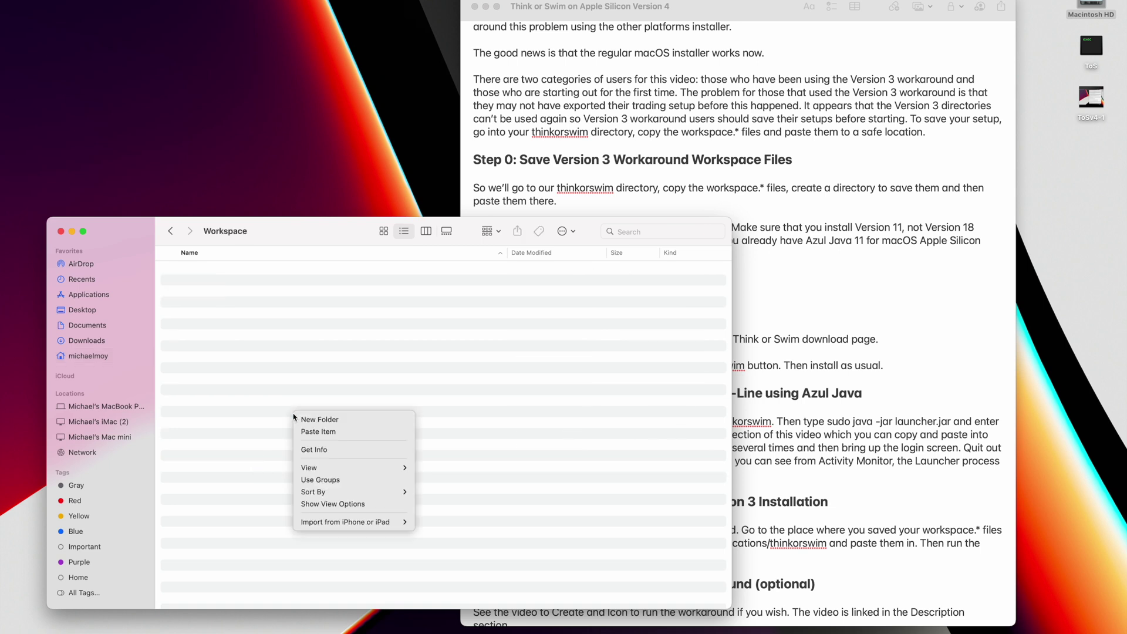
click(316, 433)
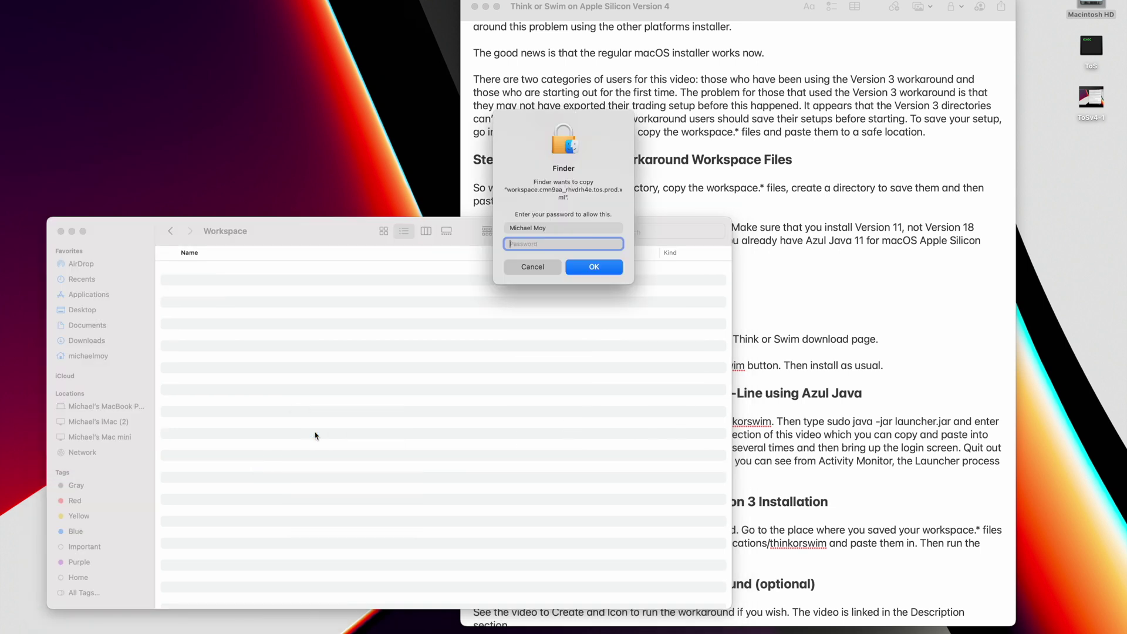
text(*********)
key(Return)
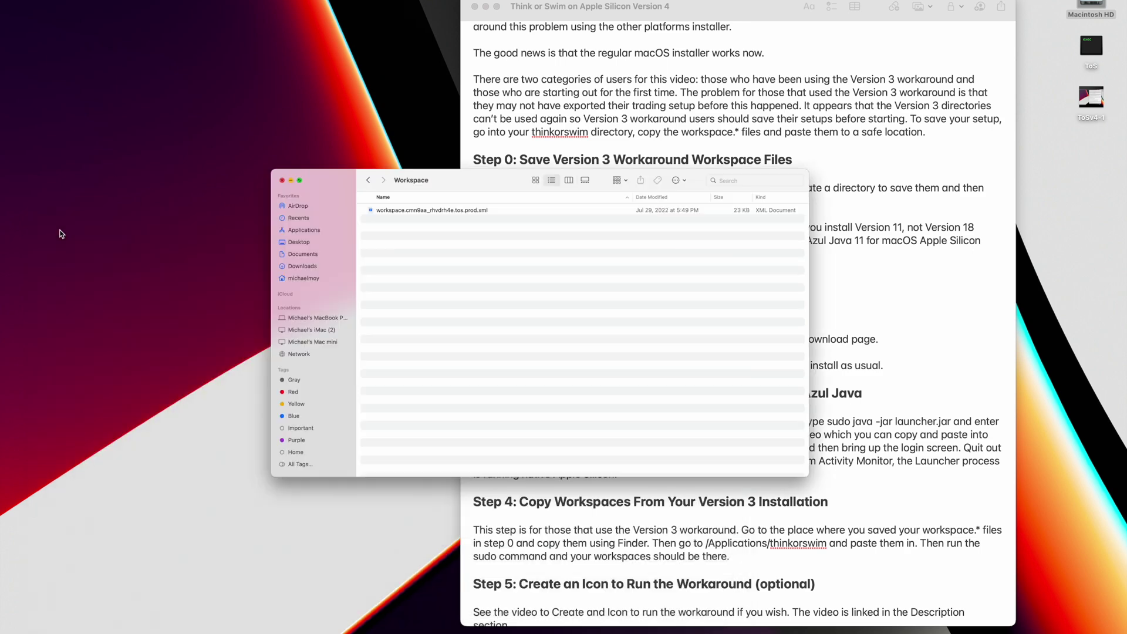
click(60, 233)
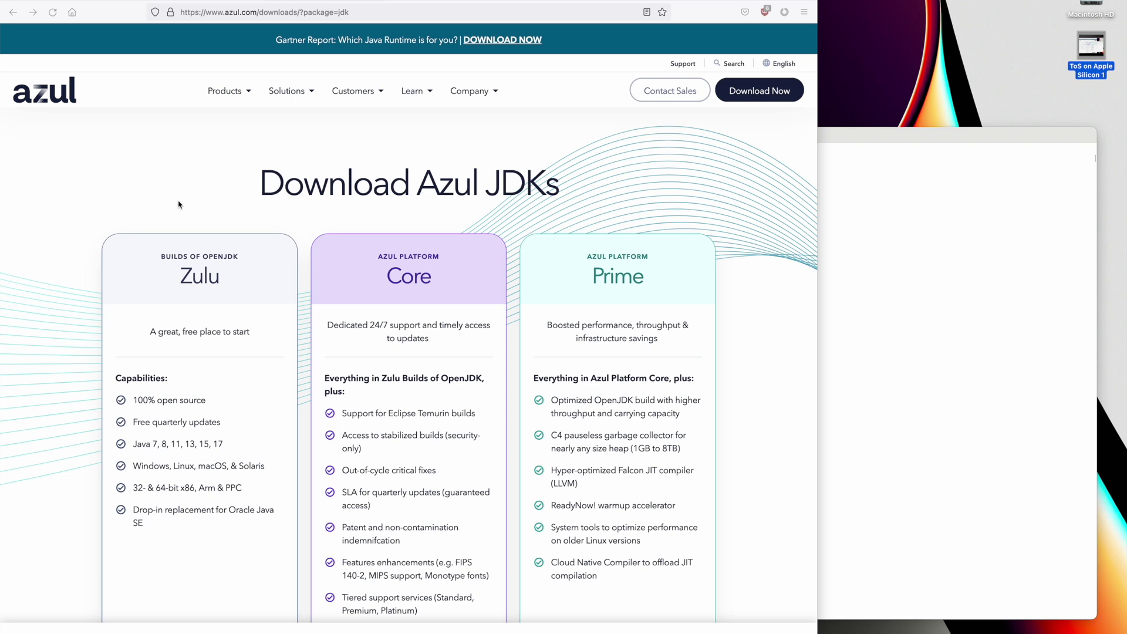
- Choose Download Now under the free Zulu OpenJDK card on the Azul page
scroll(180, 204, down, 3)
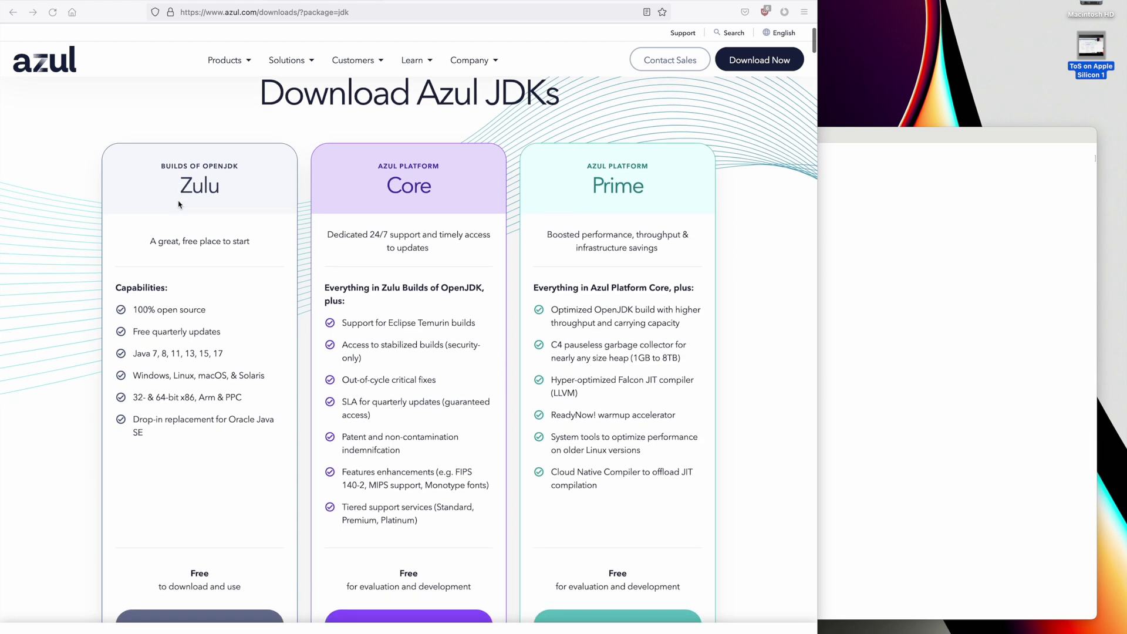
scroll(179, 204, down, 5)
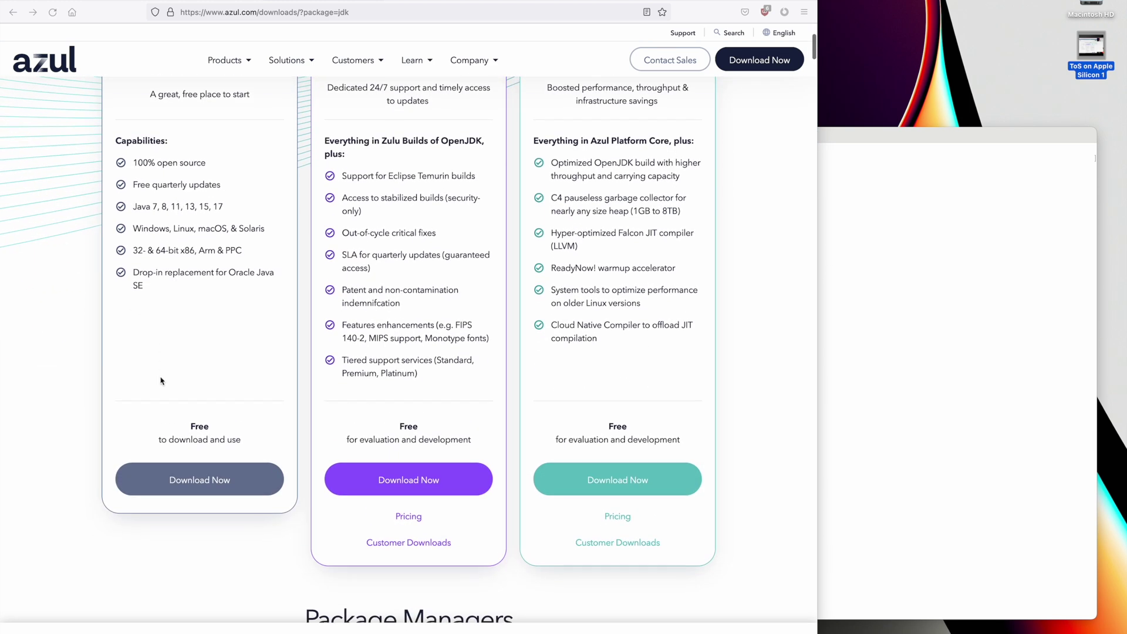
scroll(208, 432, up, 5)
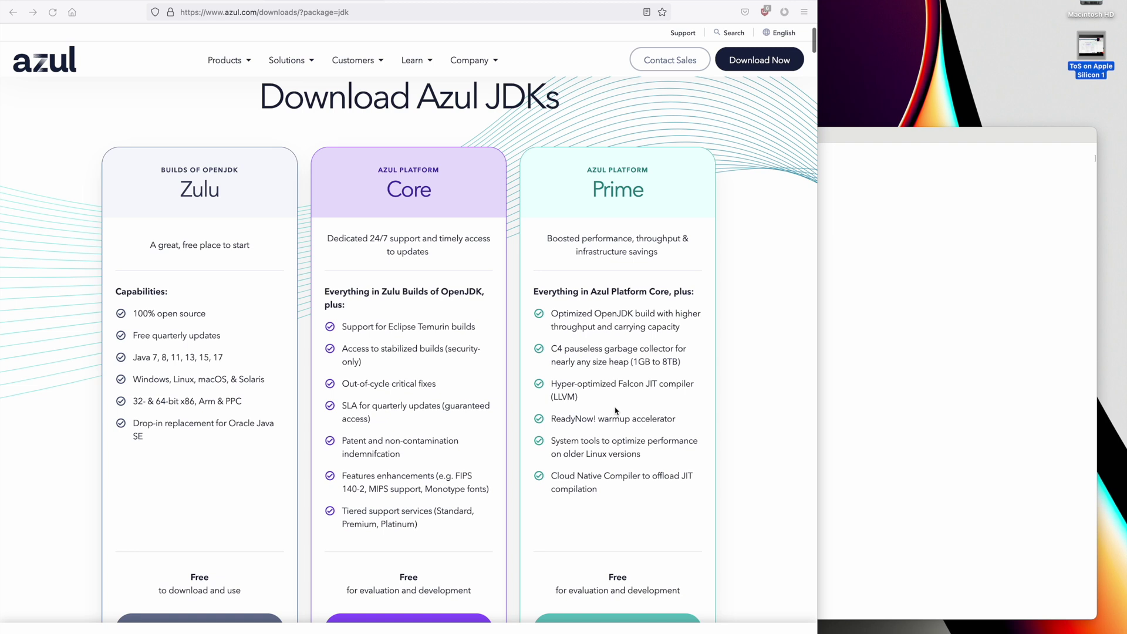
scroll(616, 411, down, 3)
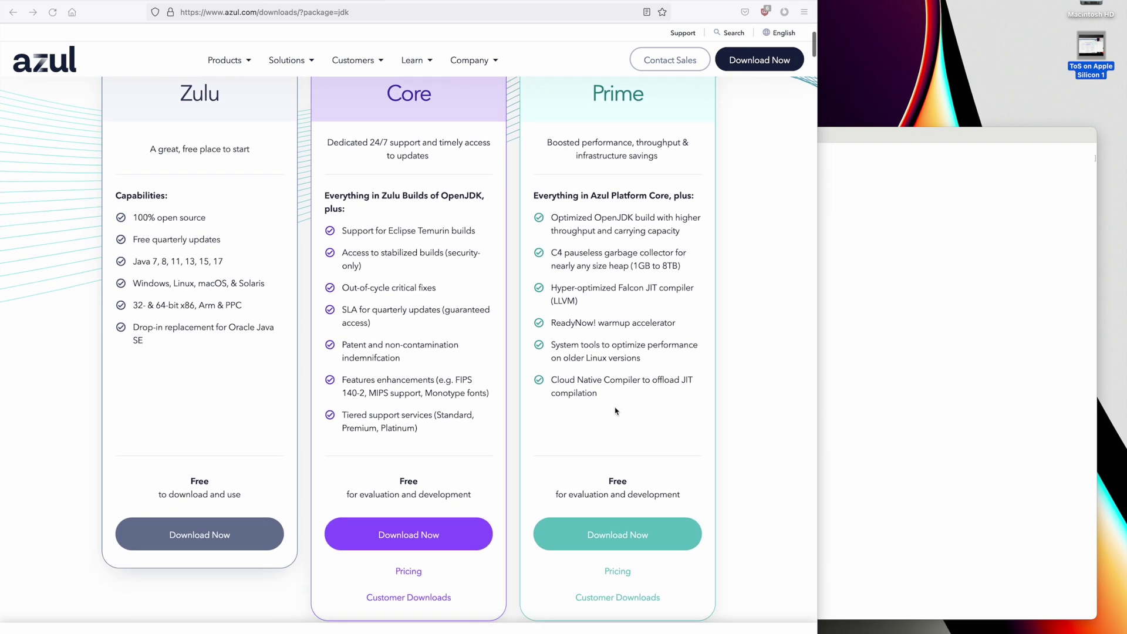
scroll(616, 411, down, 1)
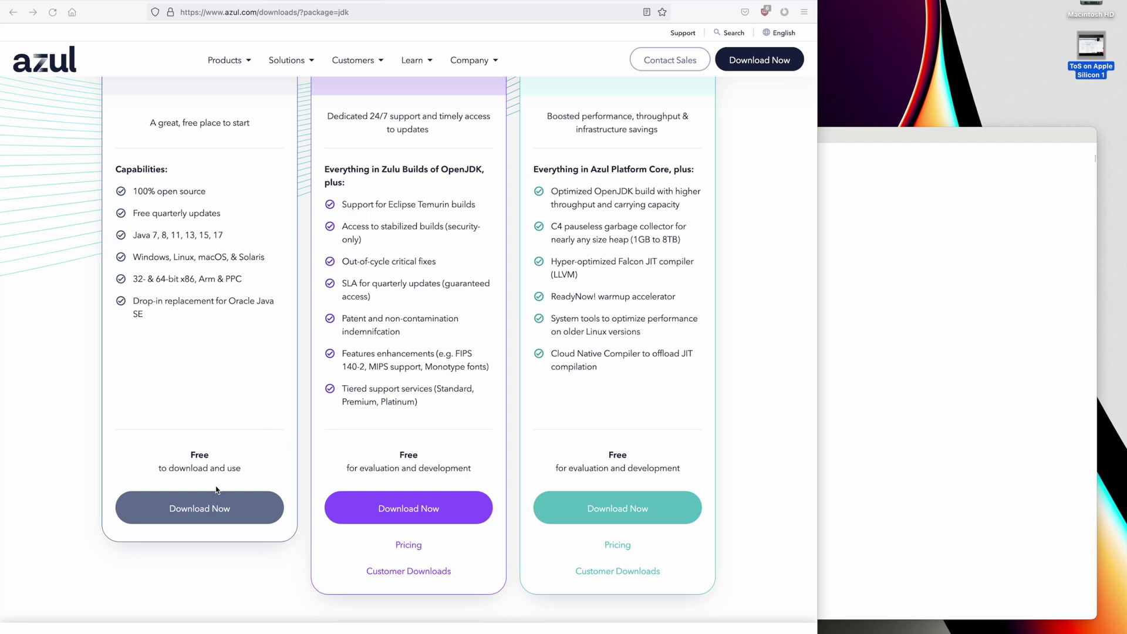
click(207, 507)
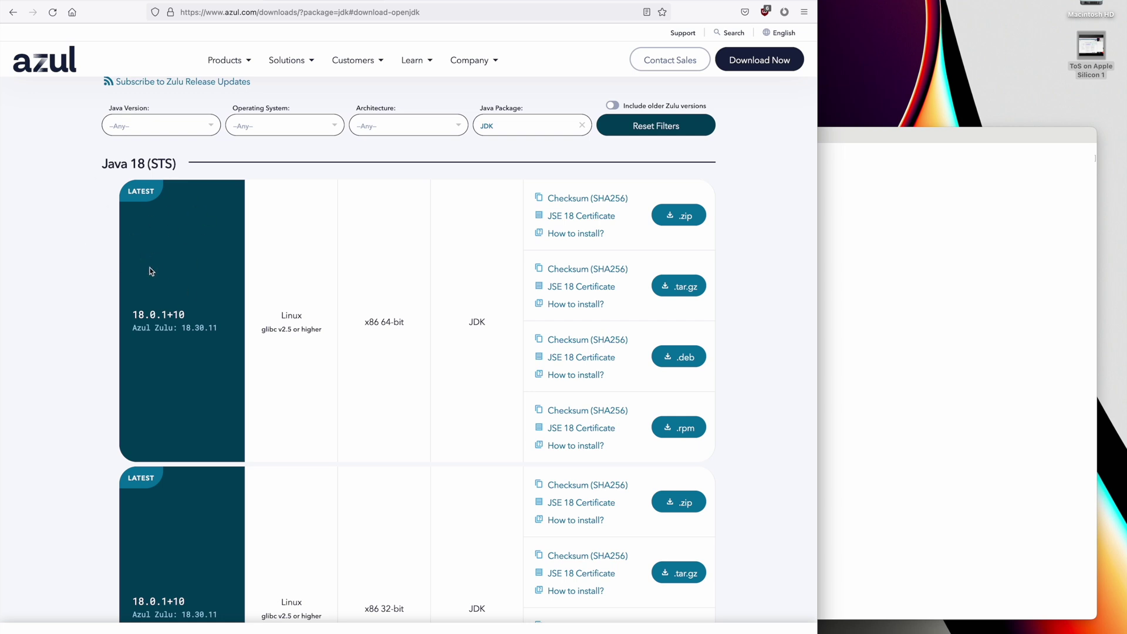
- Scroll down to the macOS ARM 64-bit JDK 11 card and download its .dmg
scroll(151, 271, down, 20)
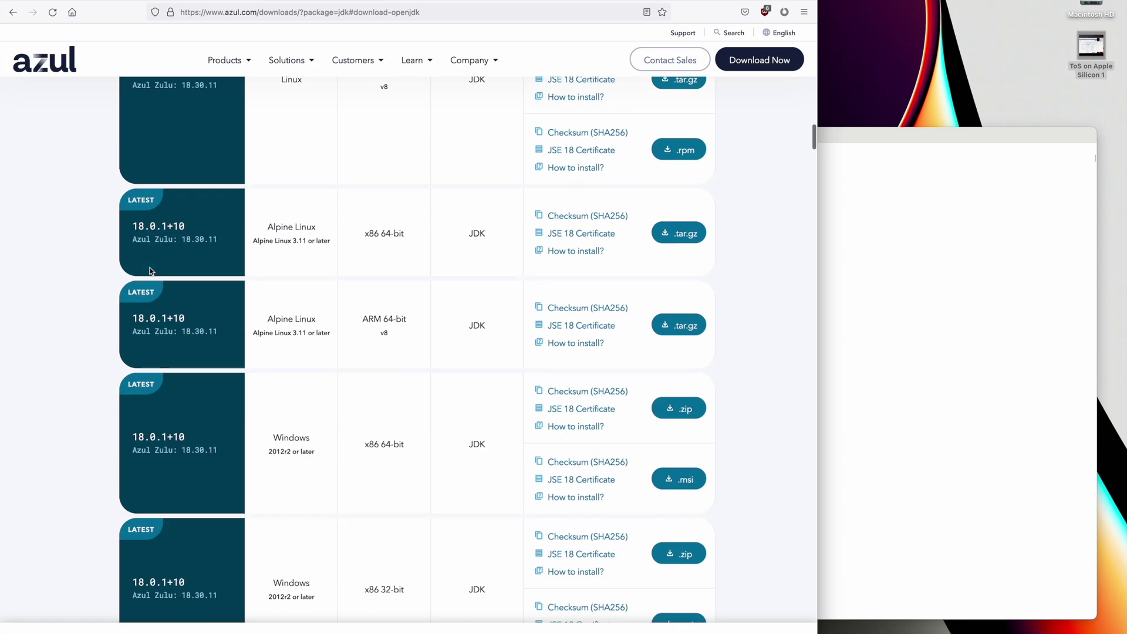
scroll(151, 271, down, 20)
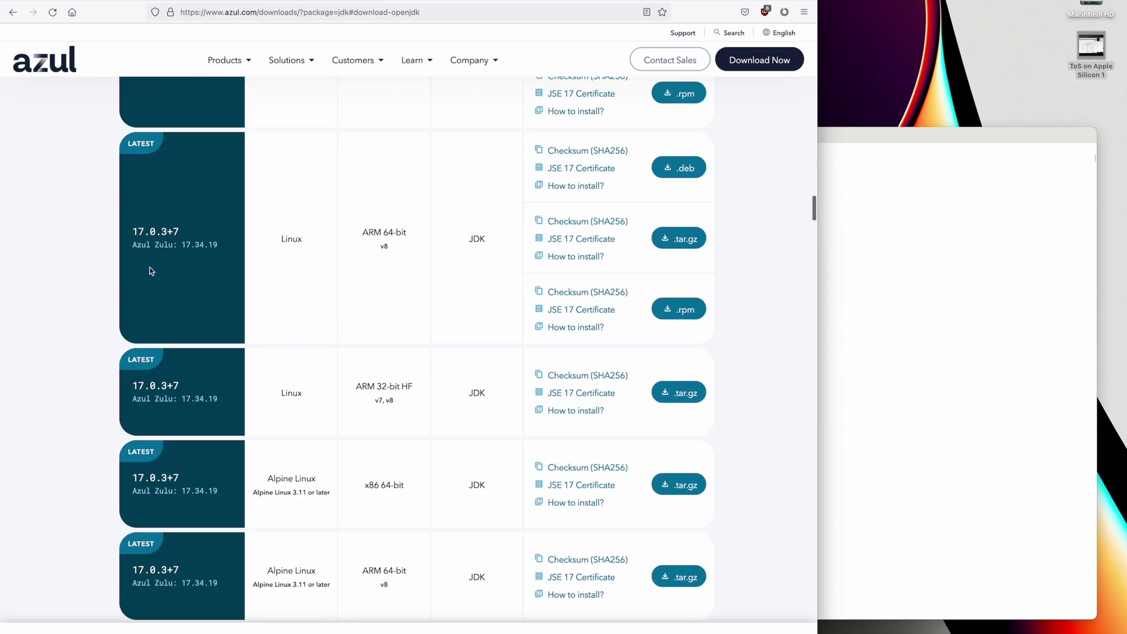
scroll(151, 271, down, 20)
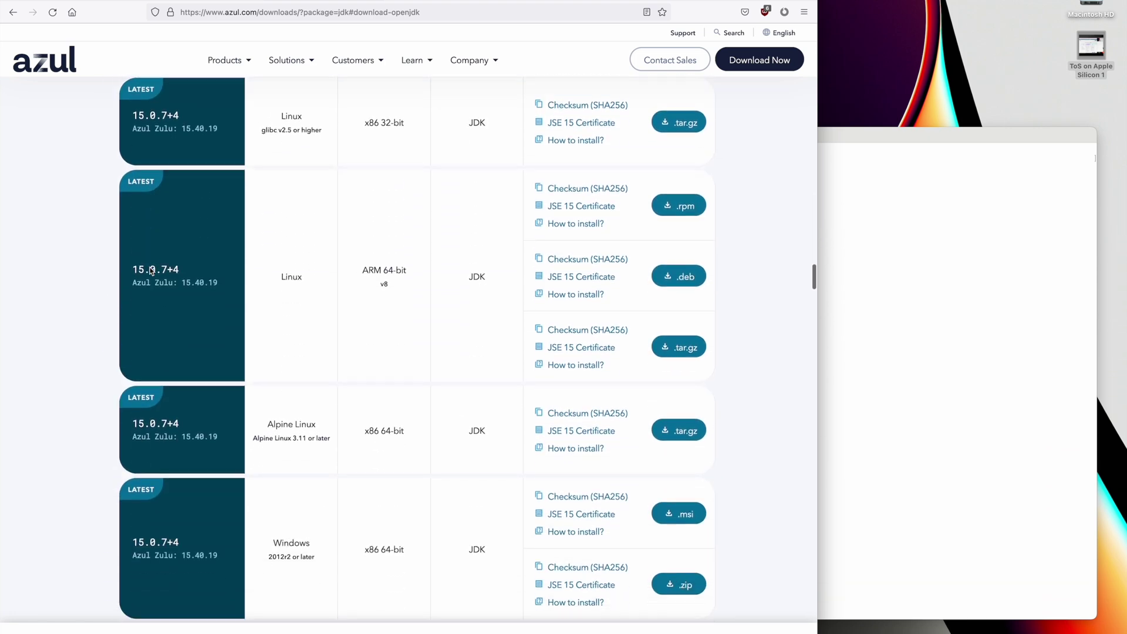
scroll(150, 270, down, 20)
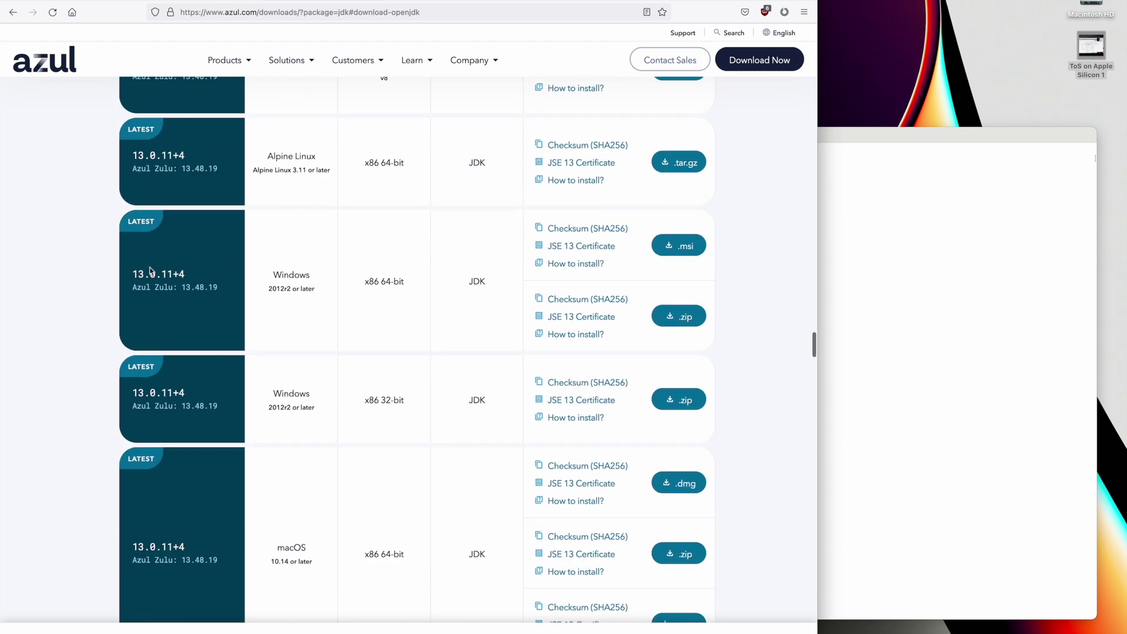
scroll(150, 270, down, 20)
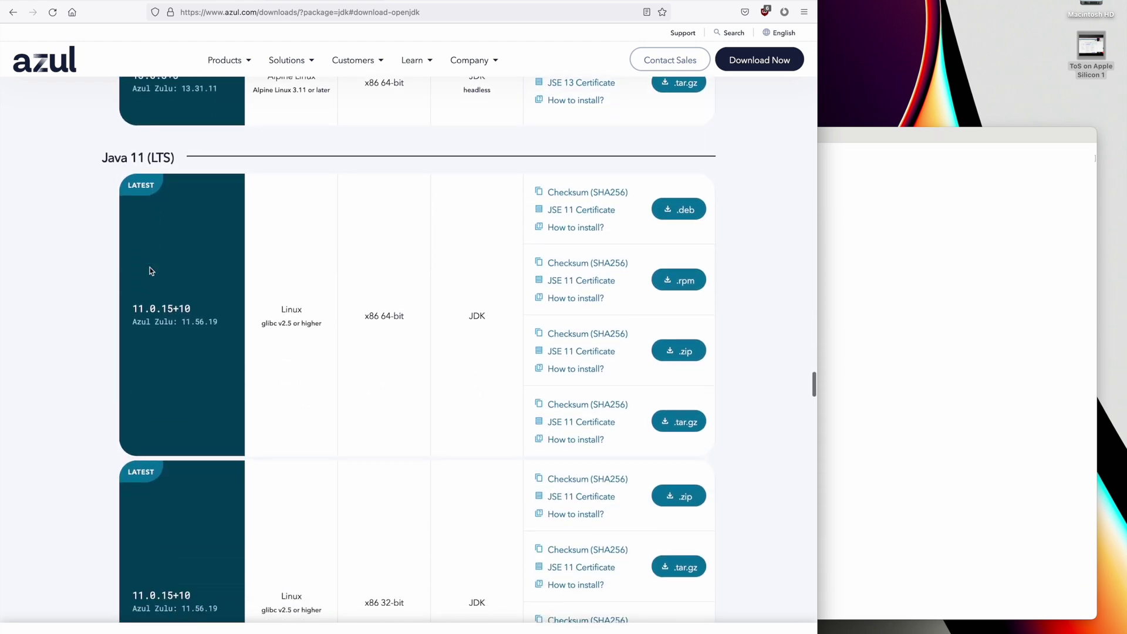
scroll(150, 270, down, 3)
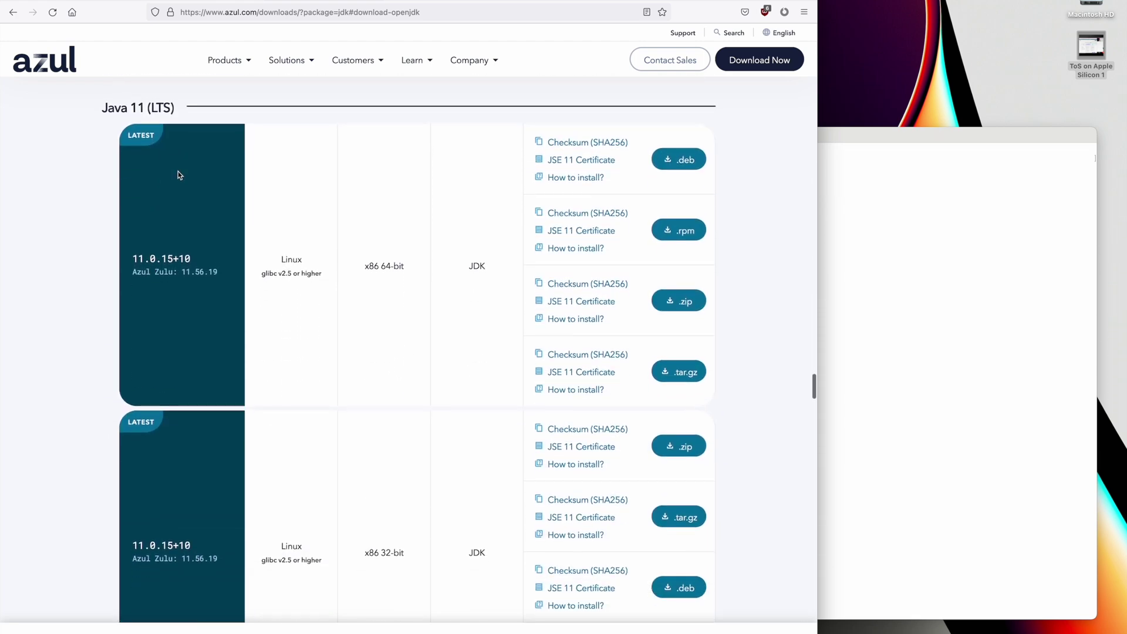
scroll(281, 305, down, 20)
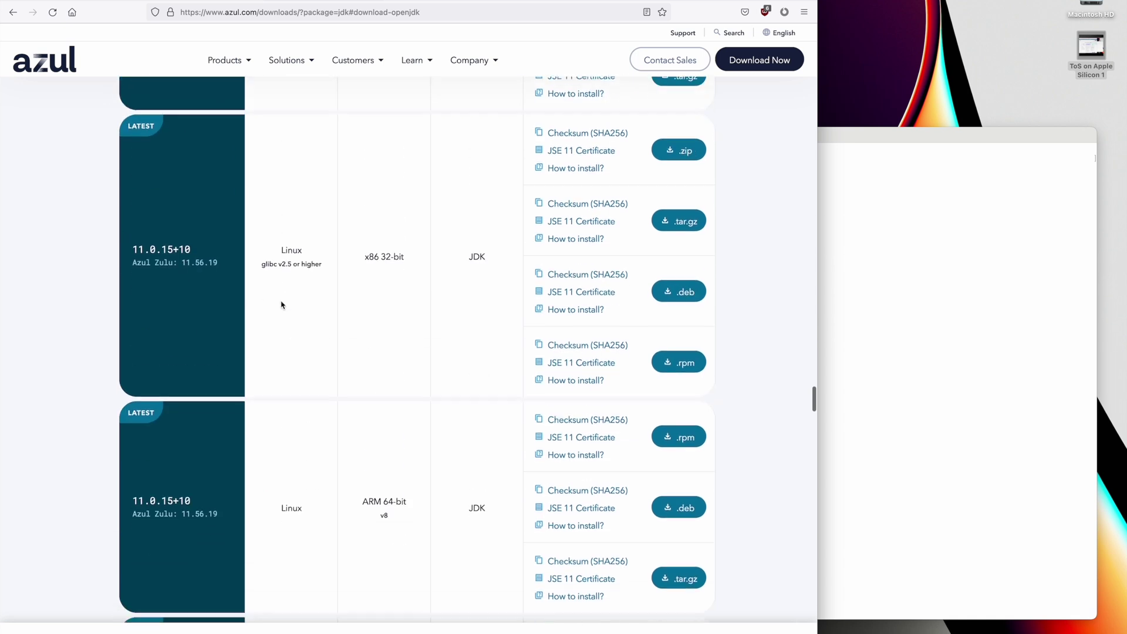
scroll(280, 305, down, 20)
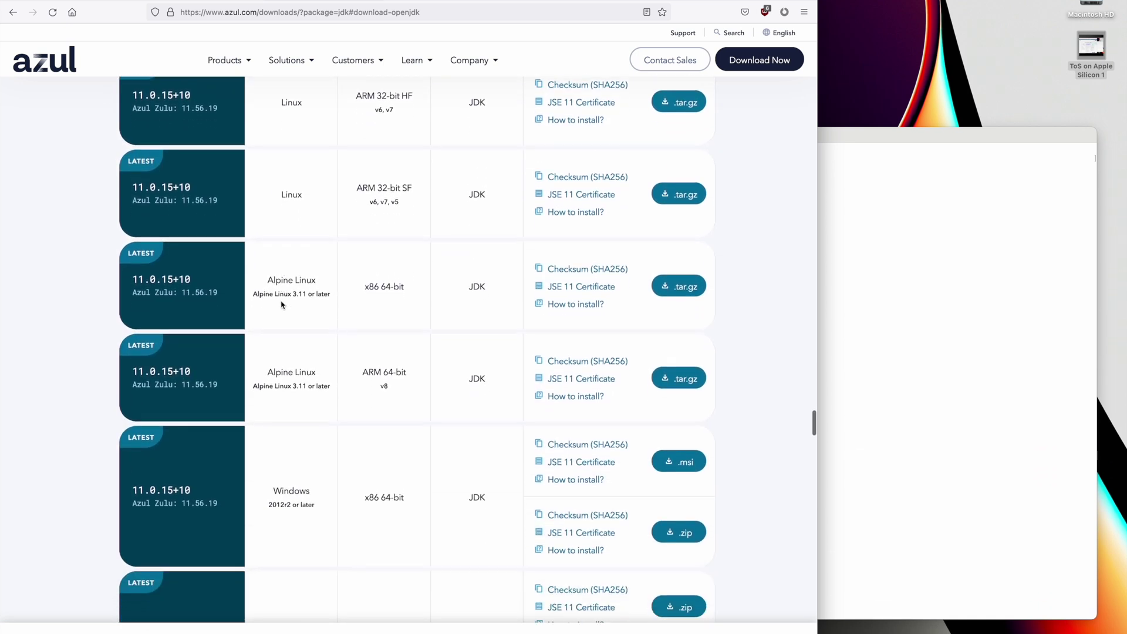
scroll(280, 305, down, 20)
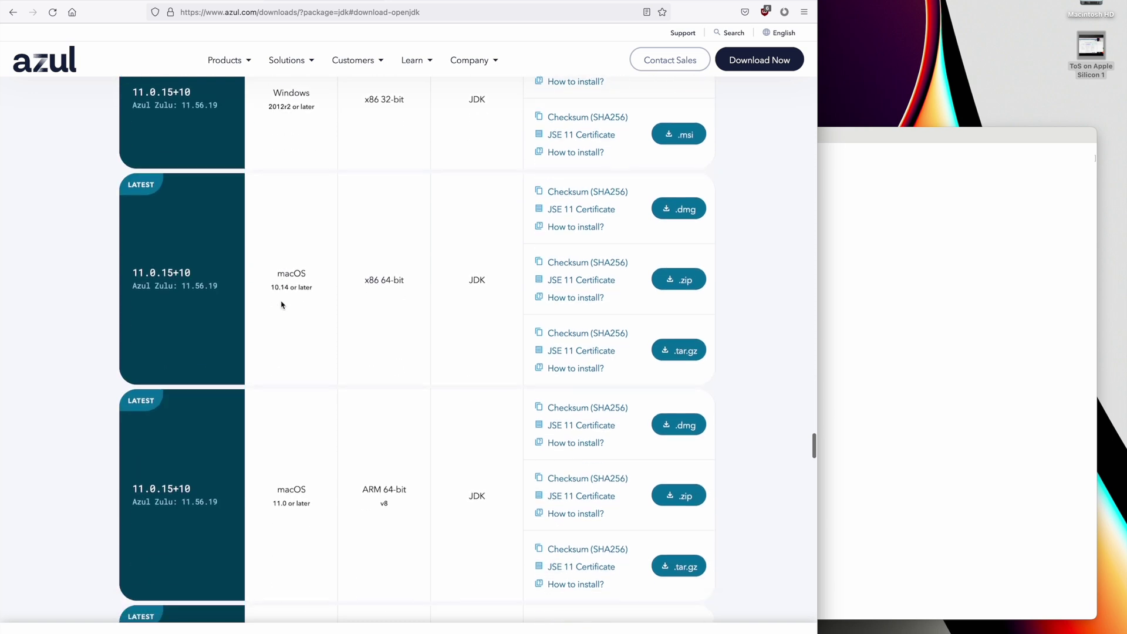
scroll(281, 305, down, 16)
scroll(281, 305, up, 7)
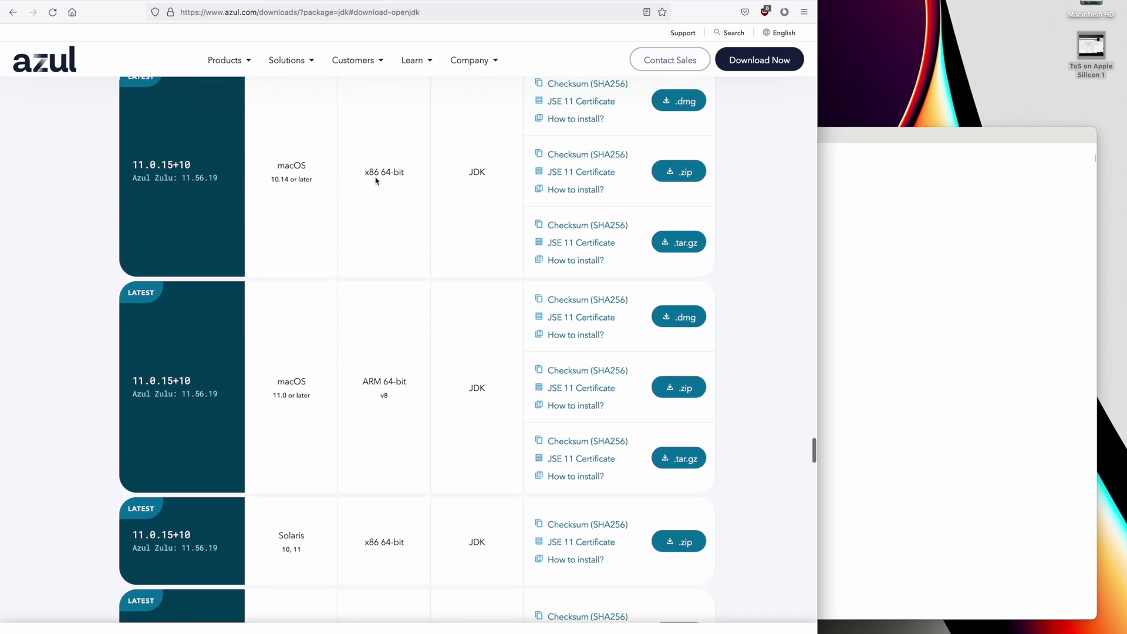
scroll(340, 284, down, 5)
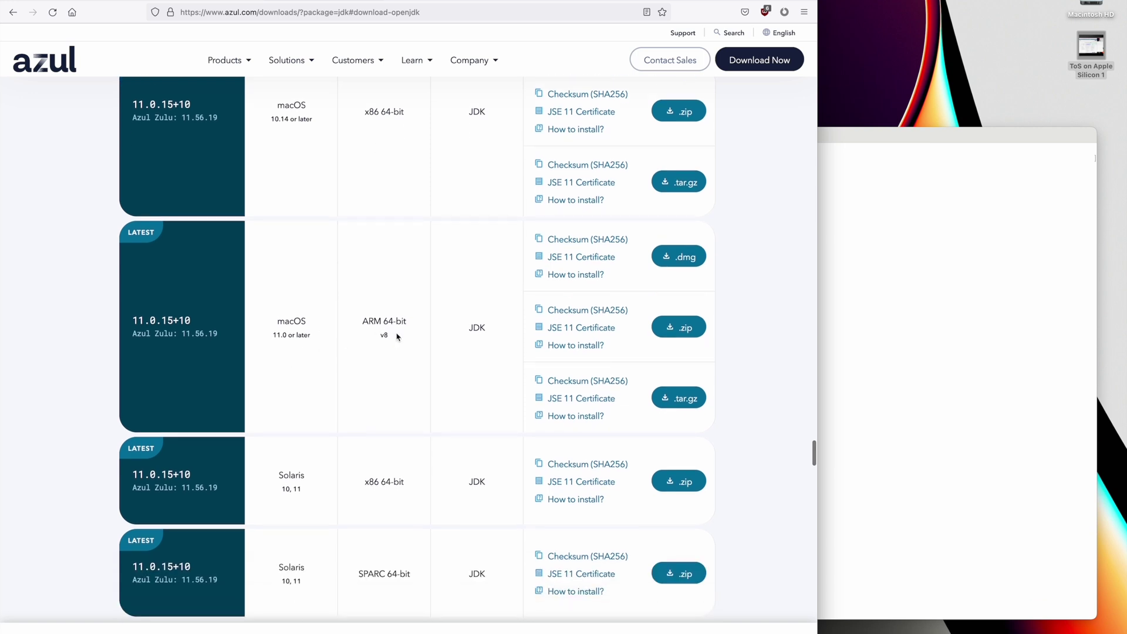
click(679, 263)
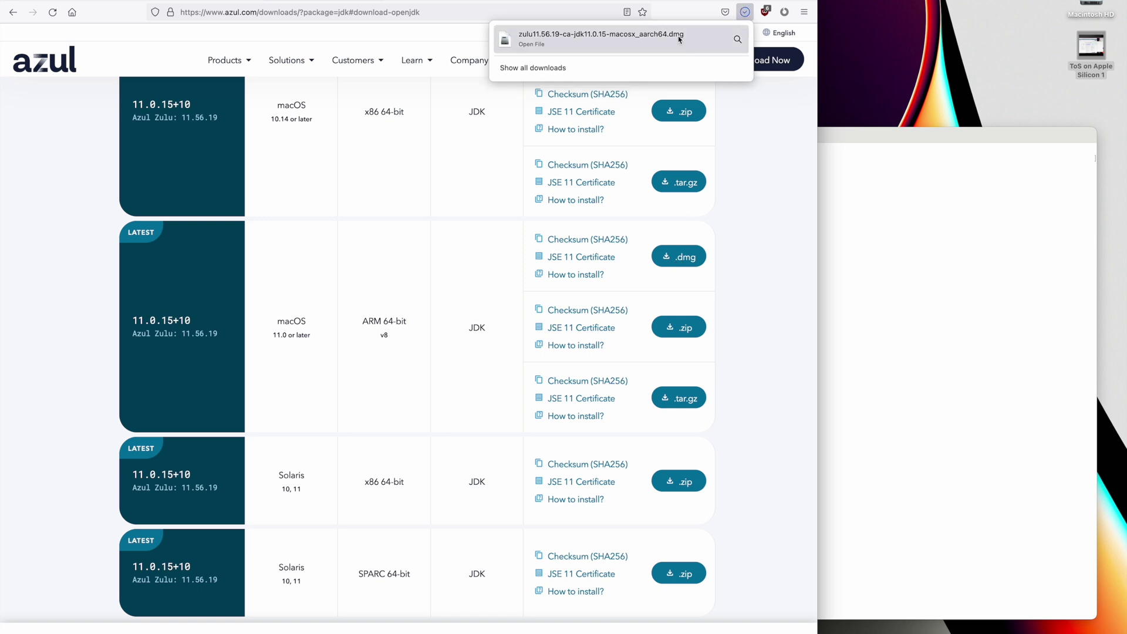
- Open the Zulu disk image and install the JDK package, authorizing with the account password
click(650, 43)
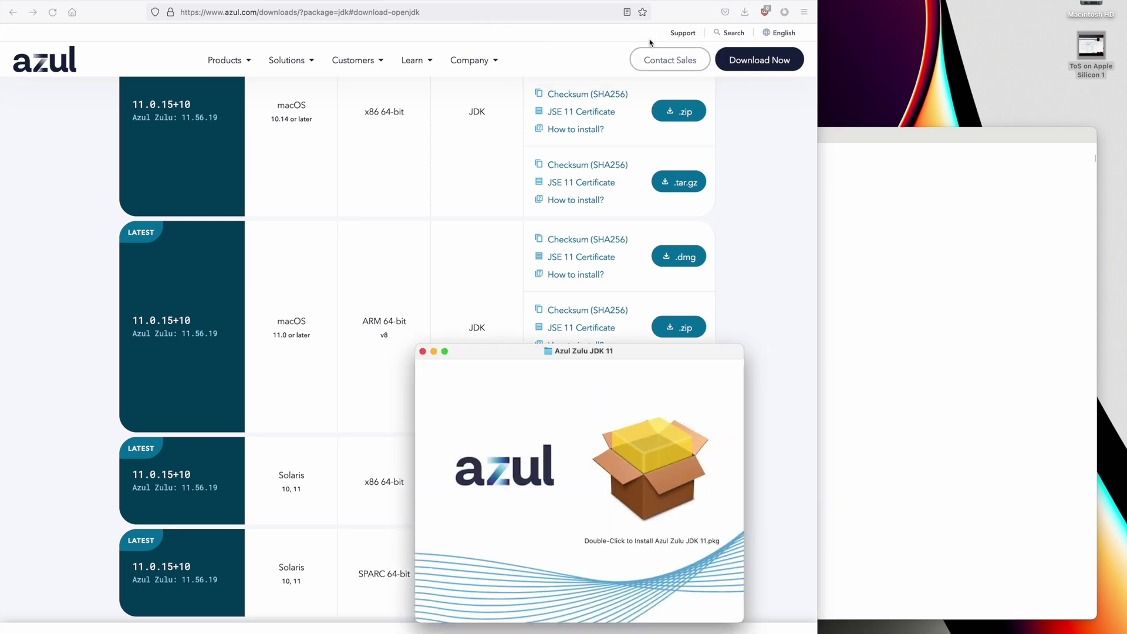
double_click(650, 468)
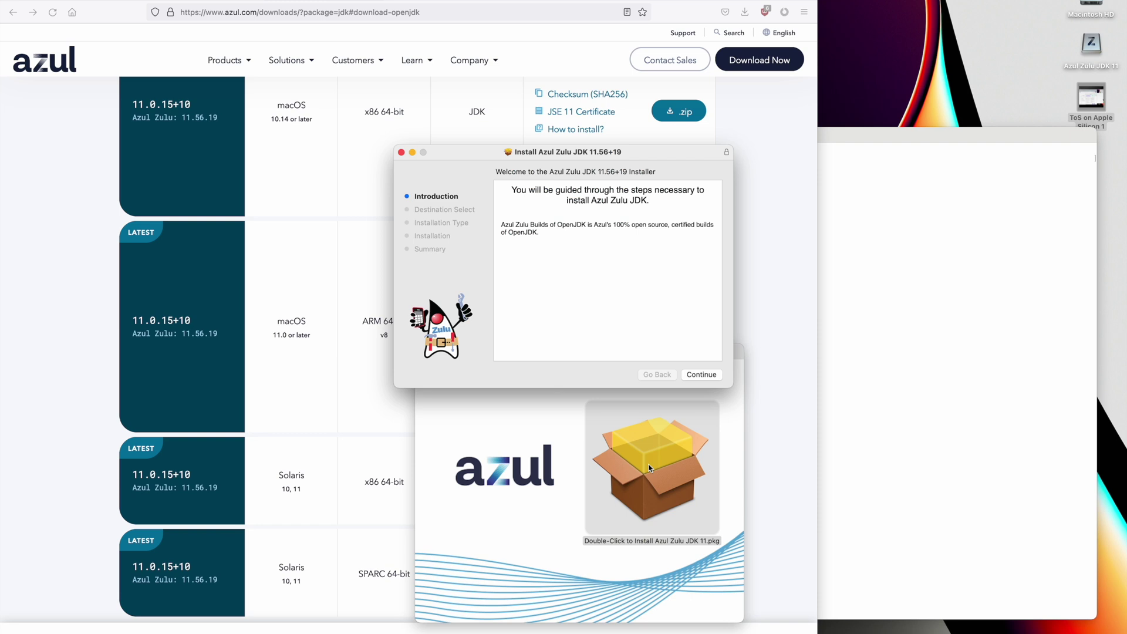
click(703, 375)
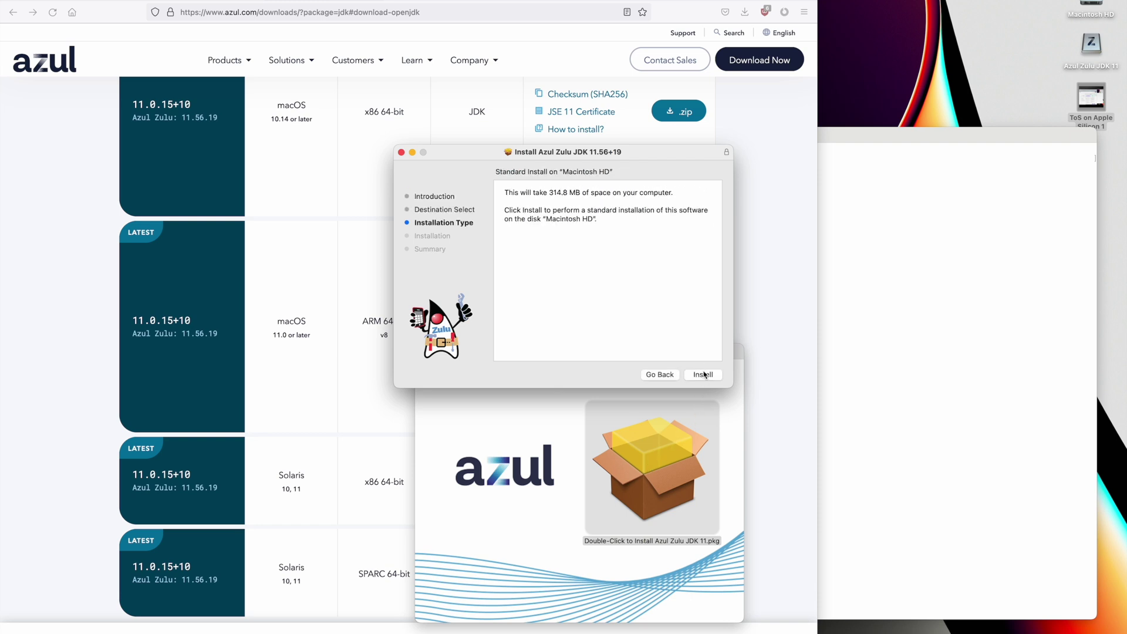
click(704, 374)
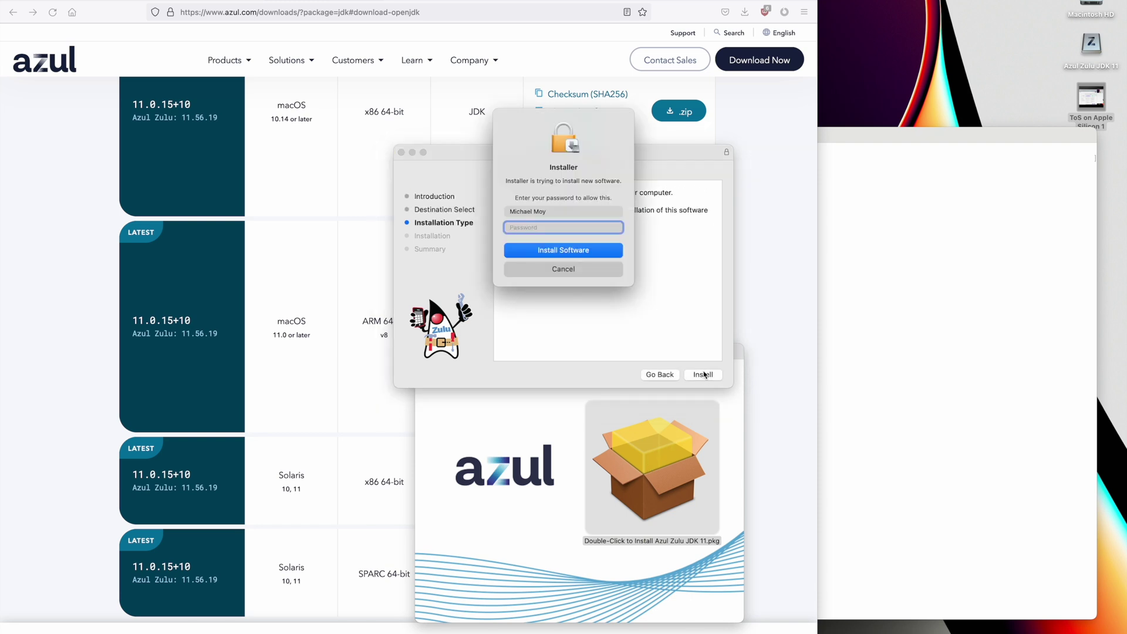
text(********)
key(Return)
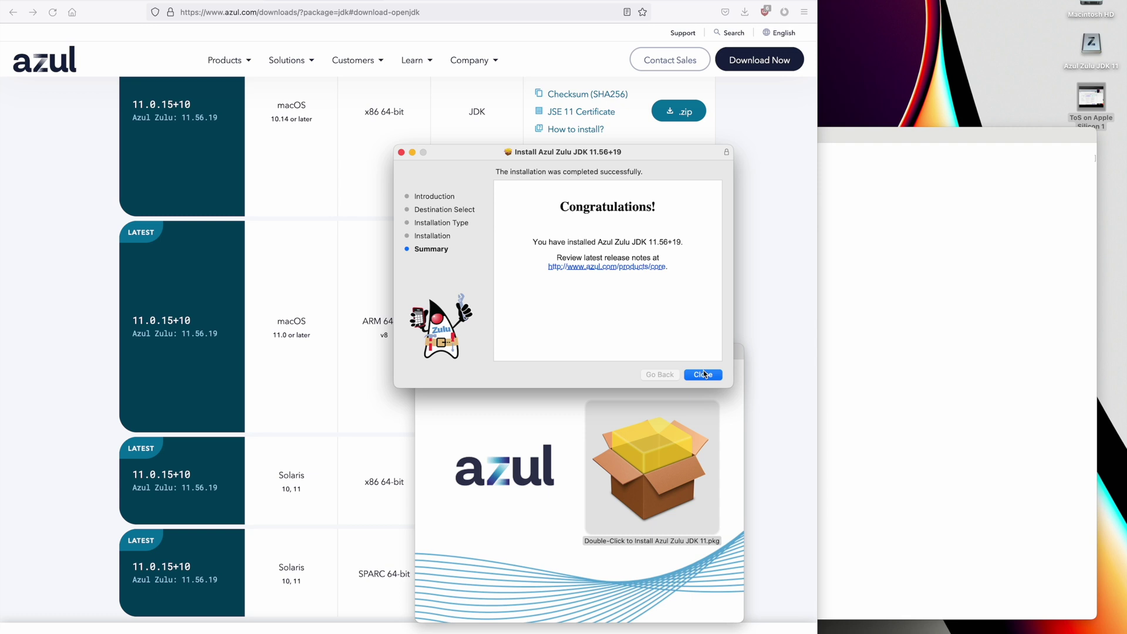
- Close the finished installer, move the package to the Trash, and bring up screen capture
click(704, 374)
click(604, 326)
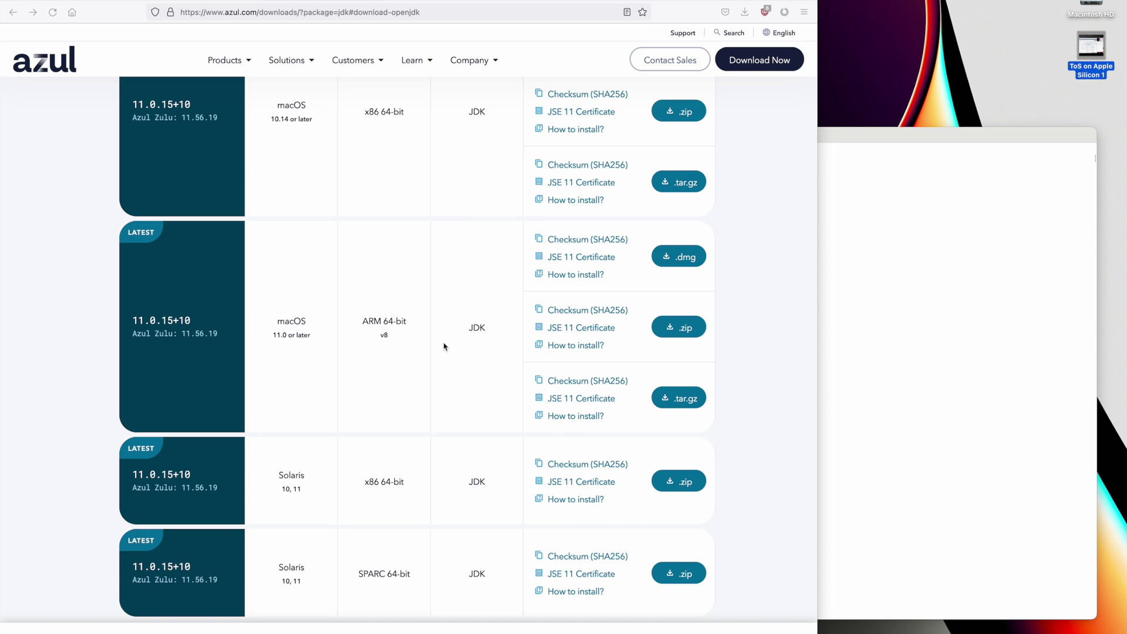
key(super+shift+5)
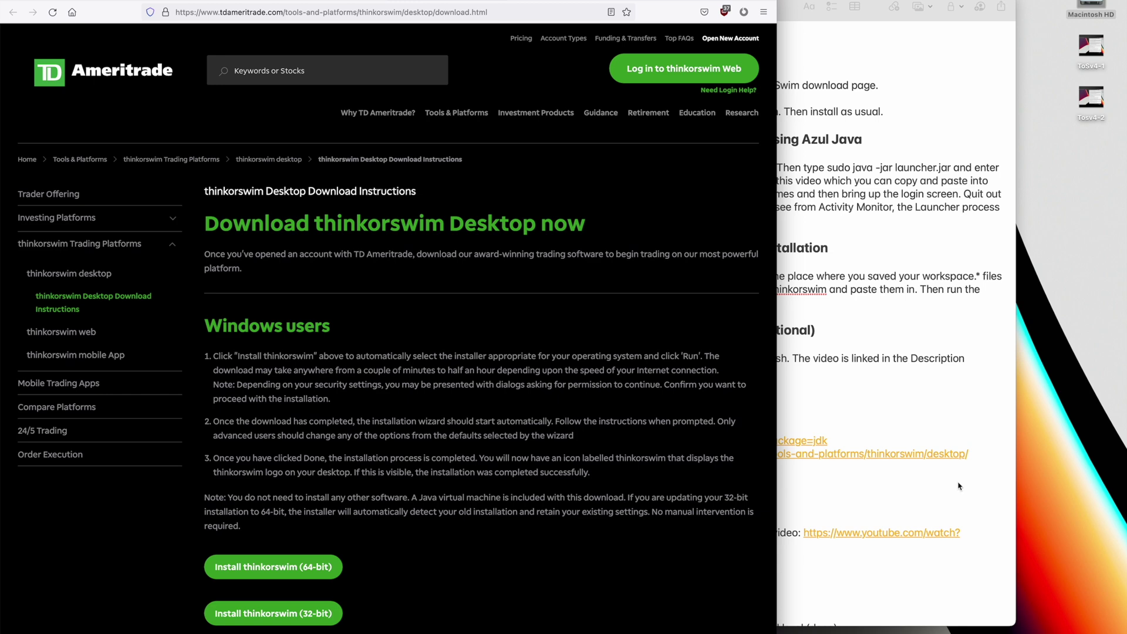
- Download thinkorswim_installer.dmg from the Mac users section and open the disk image
scroll(674, 457, down, 5)
scroll(674, 458, down, 5)
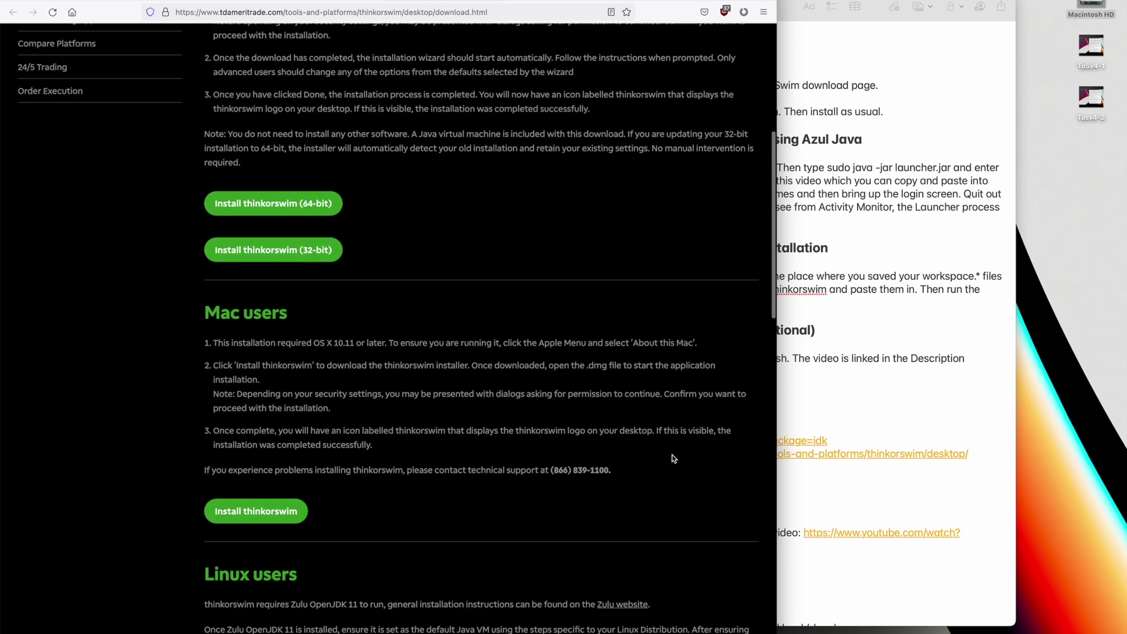
click(284, 435)
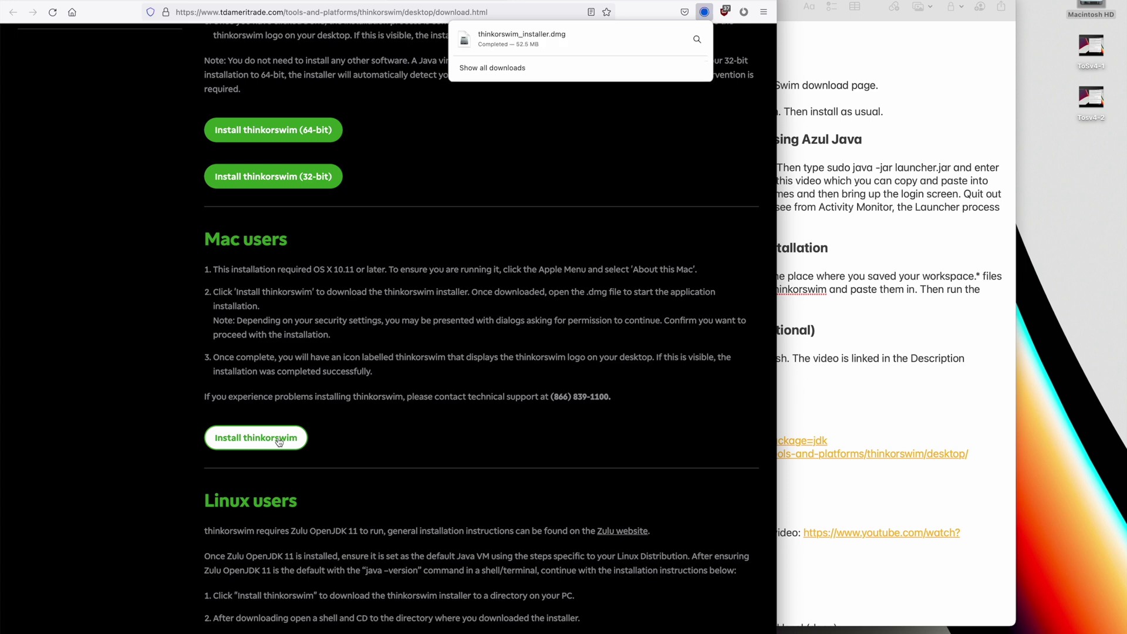
click(566, 38)
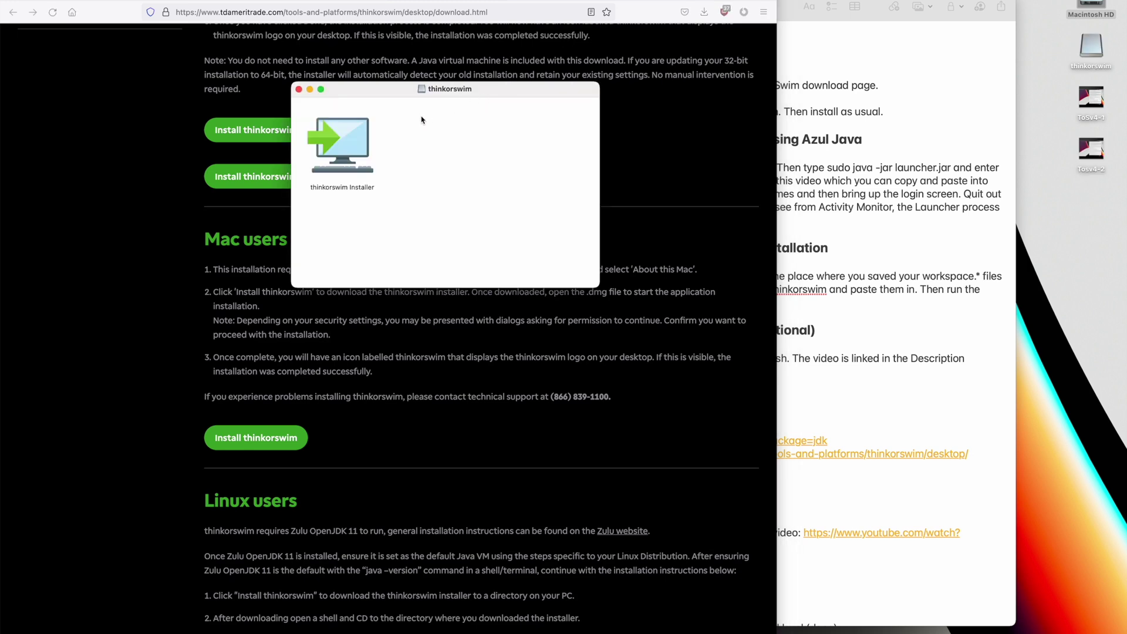
- Launch the thinkorswim Installer in English with TD Ameritrade as provider and accept the license
double_click(356, 137)
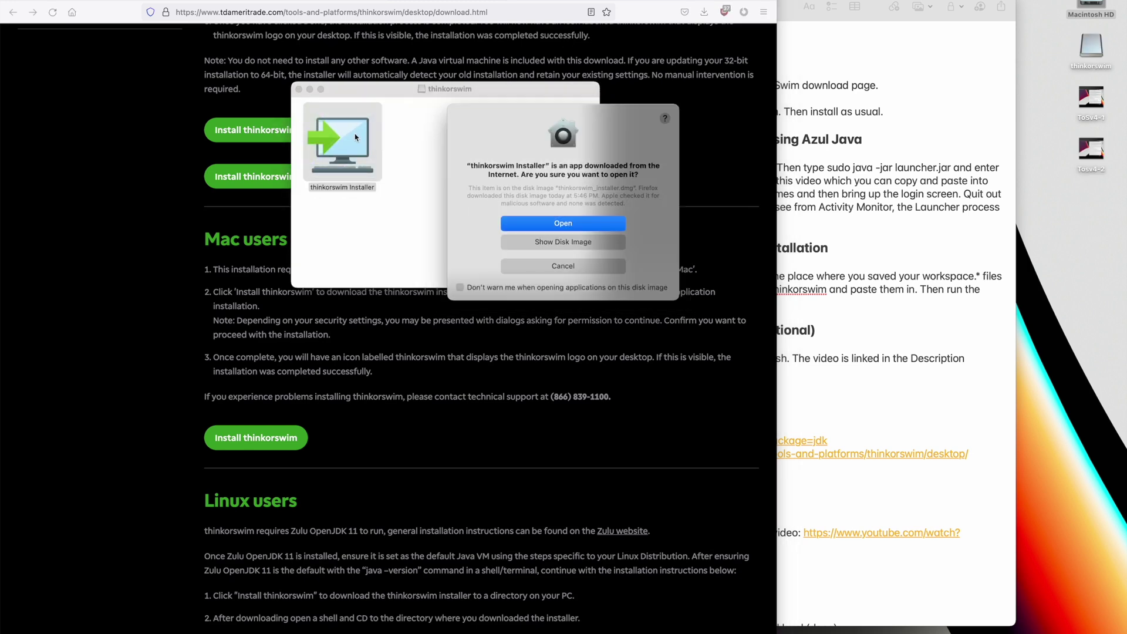
click(588, 222)
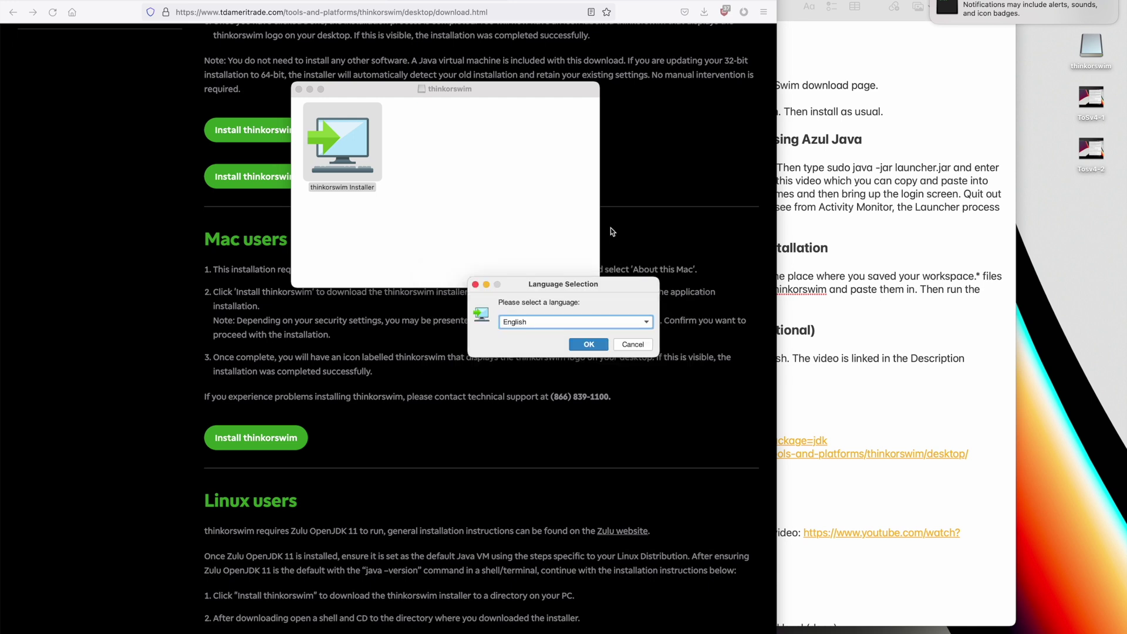
click(594, 343)
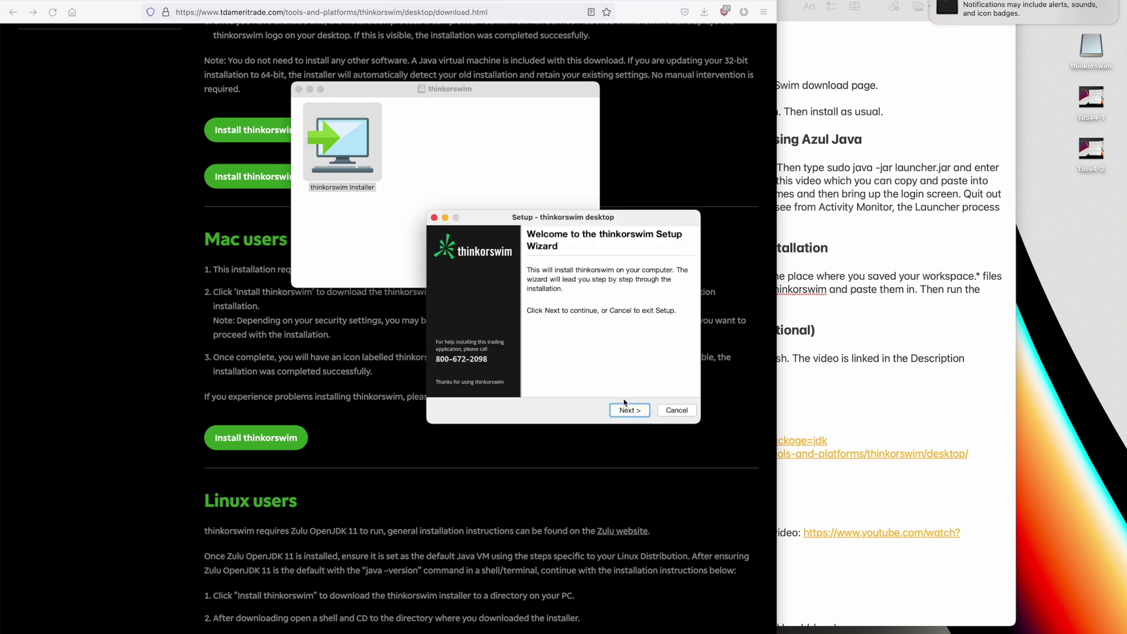
click(628, 412)
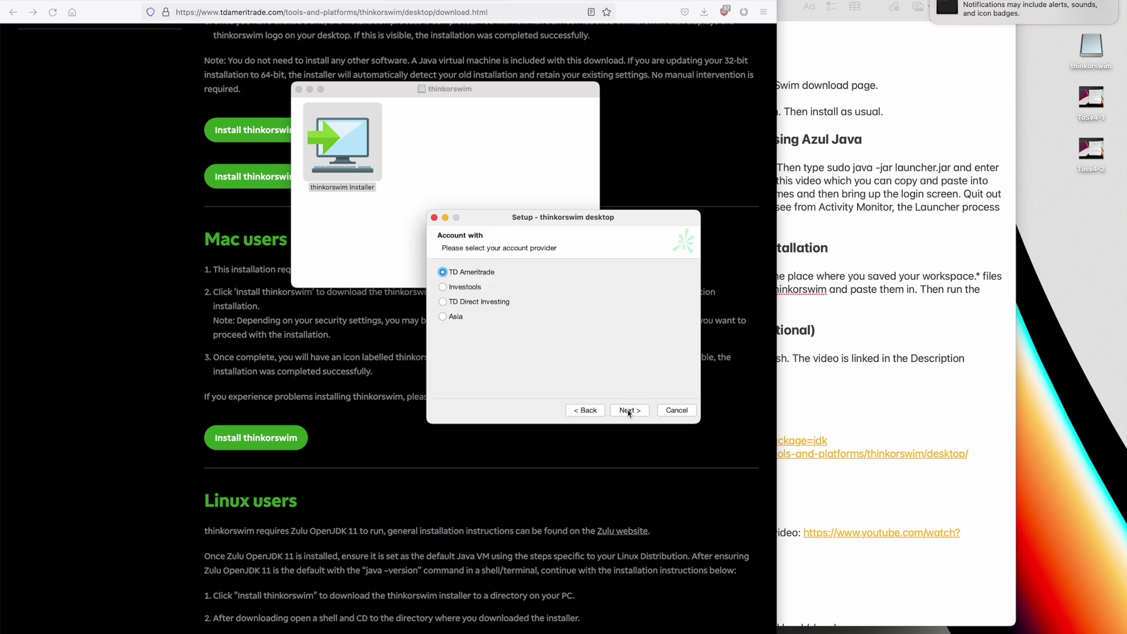
click(628, 412)
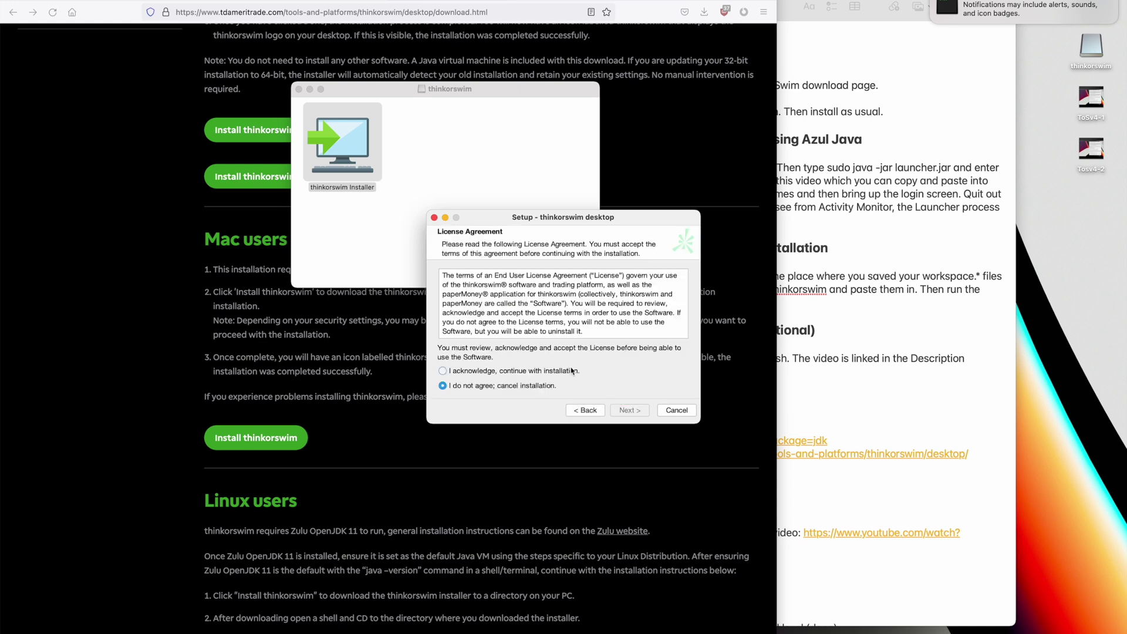
click(442, 370)
click(621, 410)
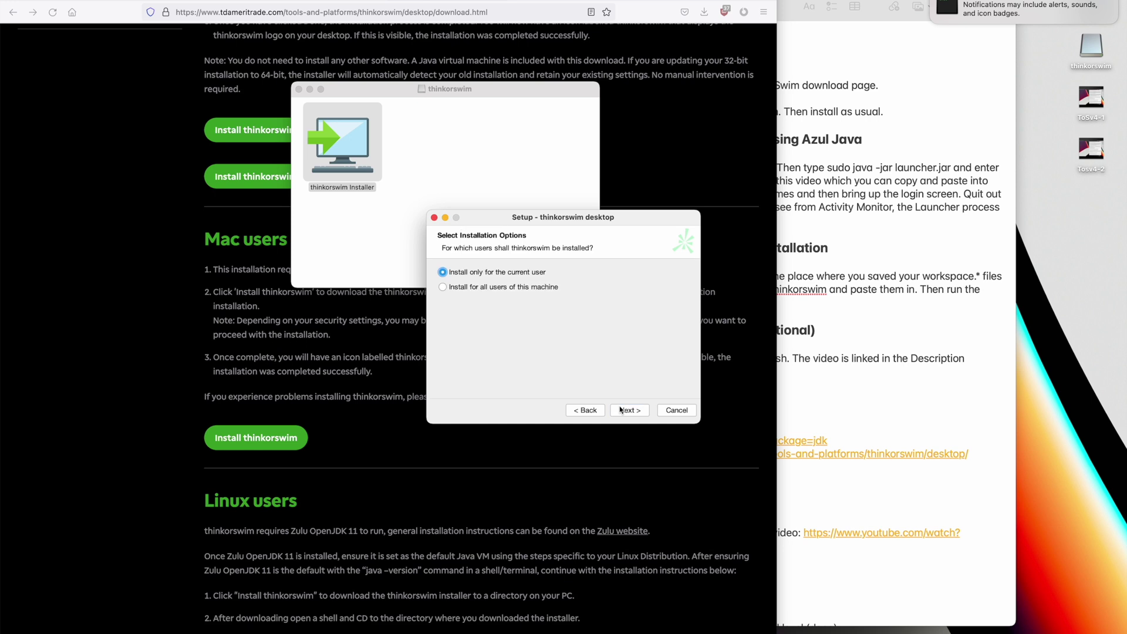
- Install for all users into /Applications/thinkorswim without a desktop icon, then finish
click(551, 288)
click(629, 411)
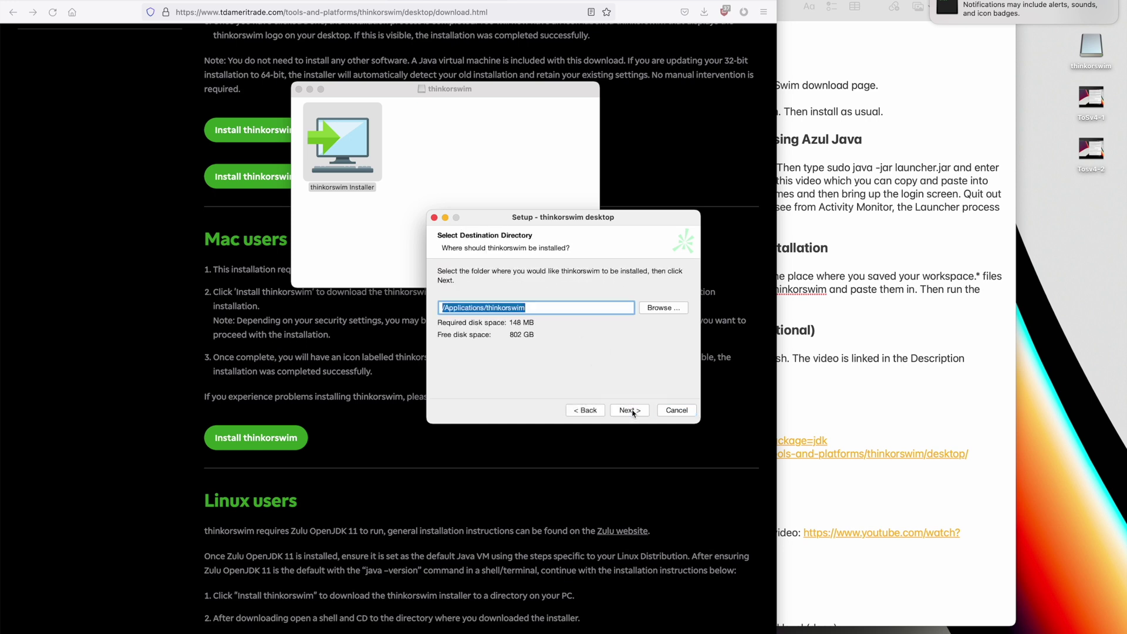
click(630, 411)
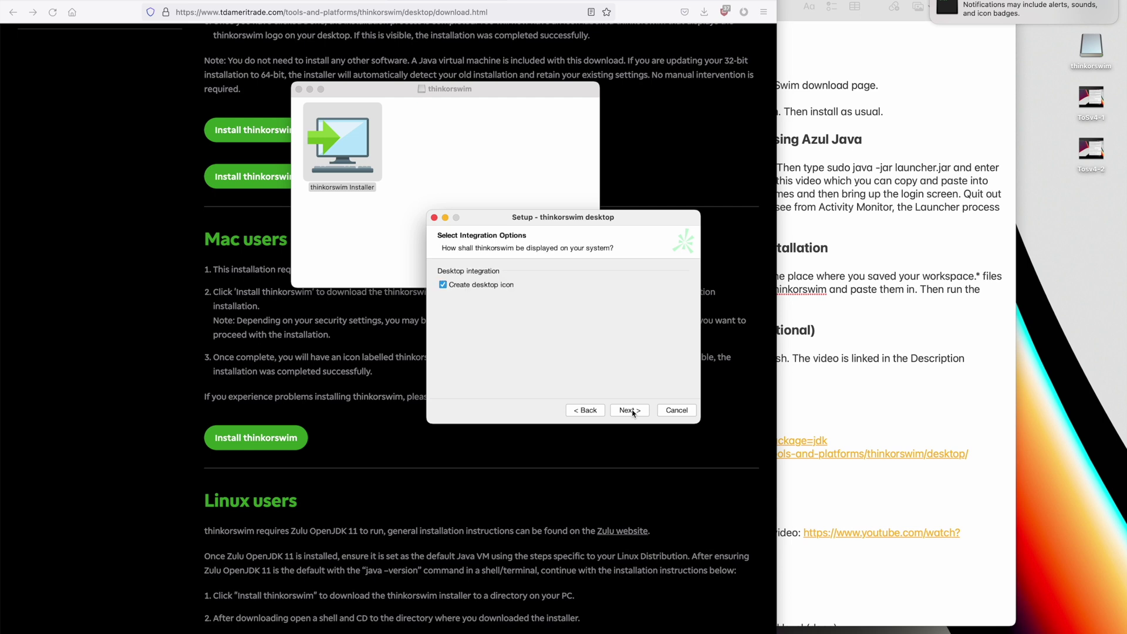
click(478, 286)
click(629, 409)
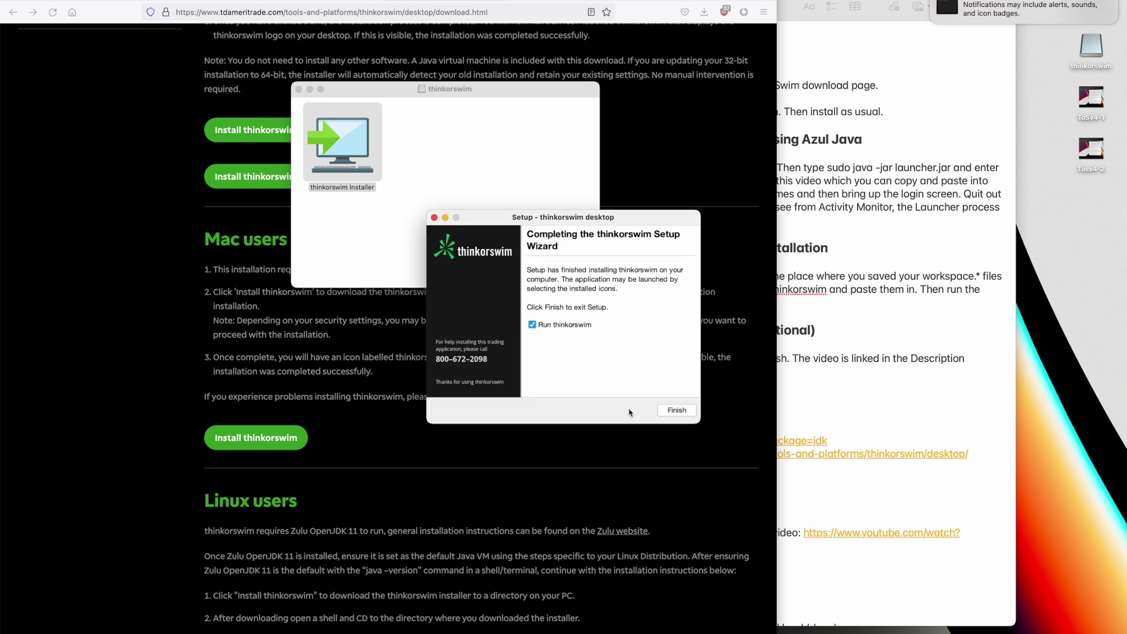
click(676, 411)
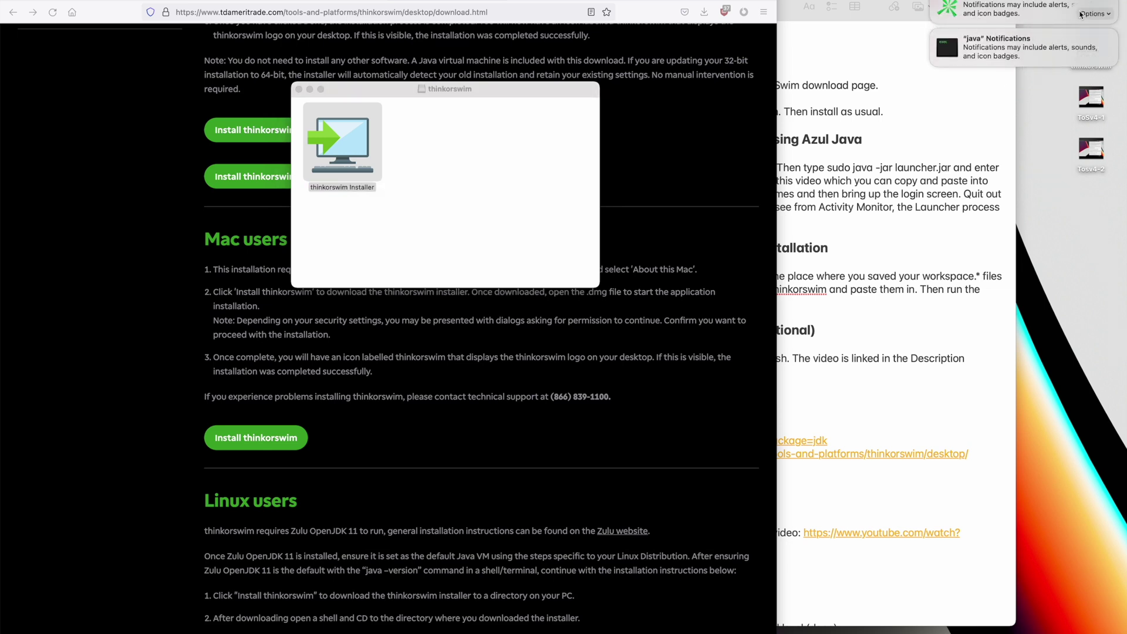
- Allow the thinkorswim and Java notifications, then eject the thinkorswim installer disk
click(1094, 14)
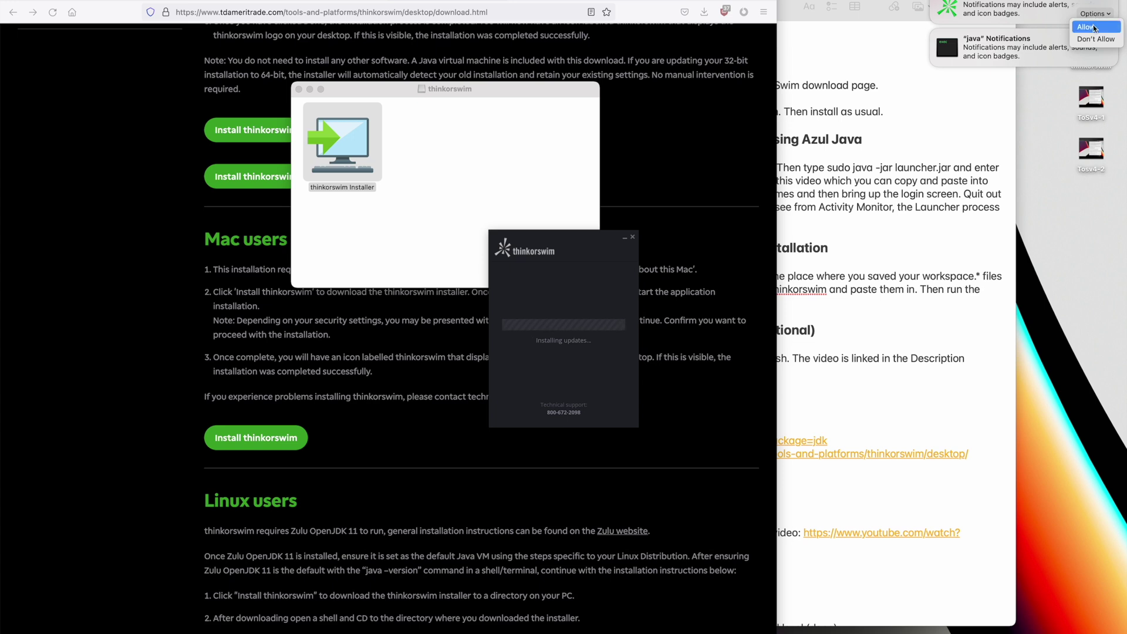
click(1095, 28)
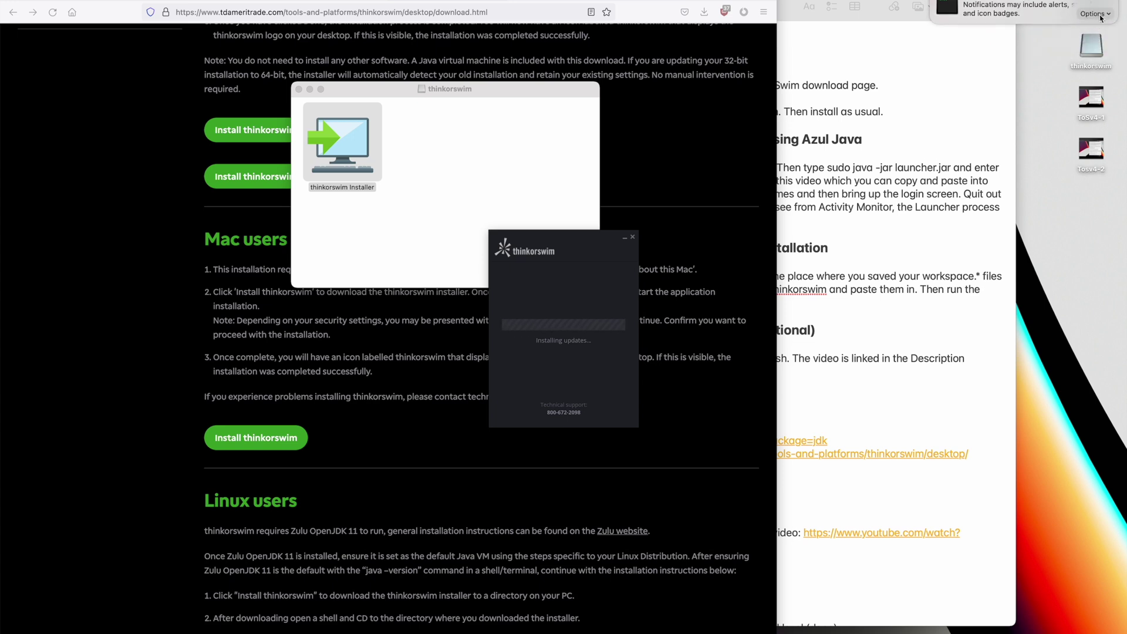
click(1100, 14)
click(1095, 26)
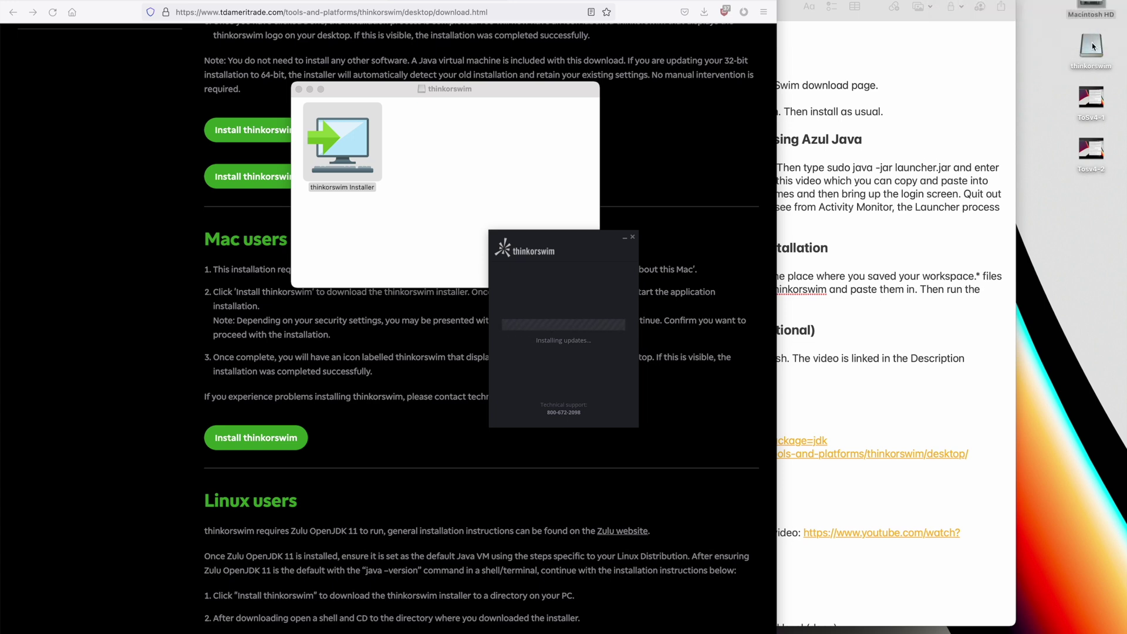
right_click(1093, 46)
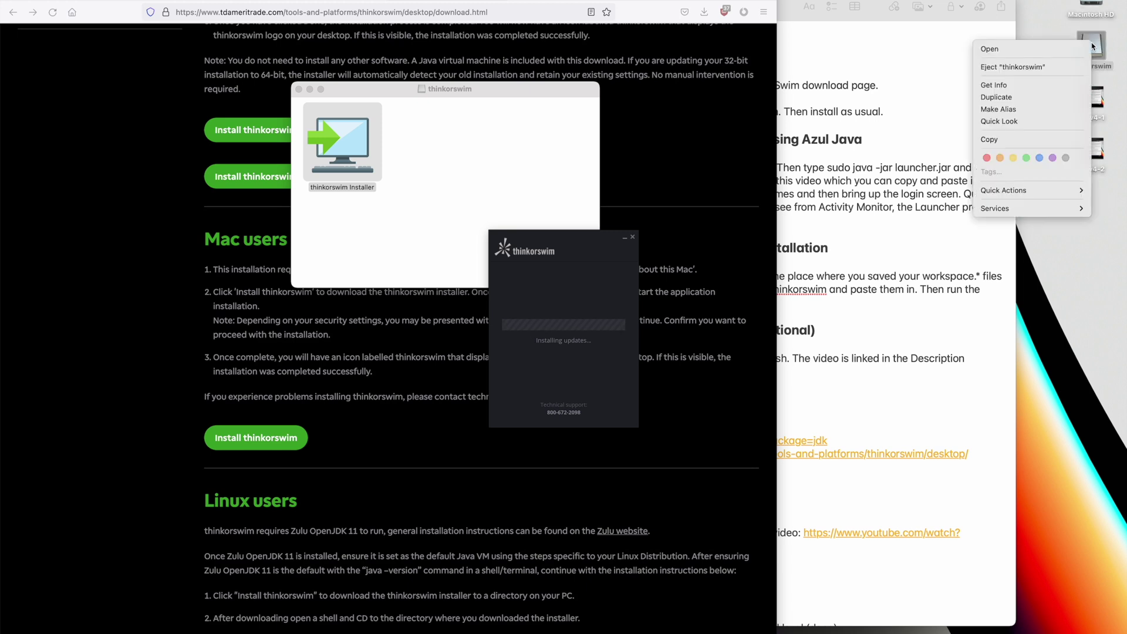
click(1069, 67)
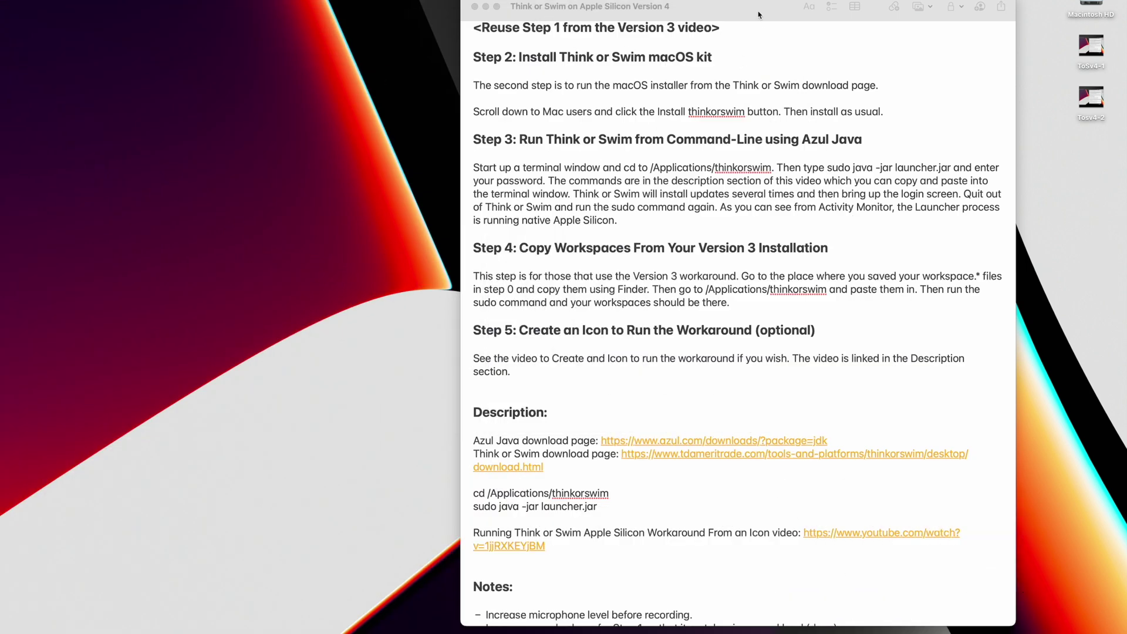
- Nudge the notes window right and minimize it
drag(759, 15, 782, 14)
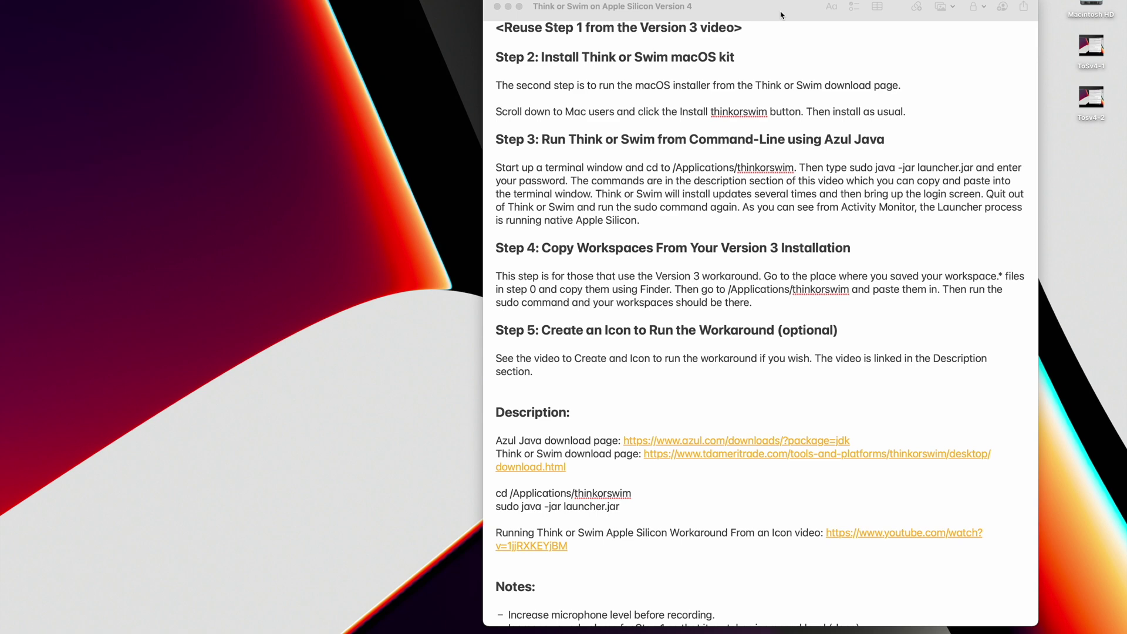
click(509, 7)
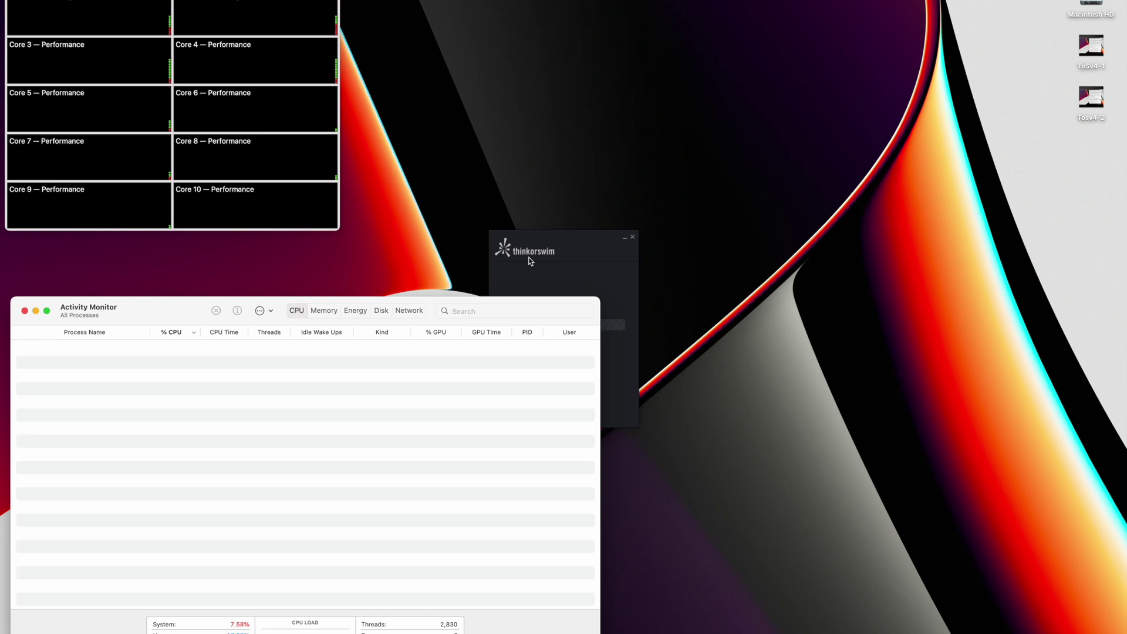
- Move the updater to the upper right and raise Activity Monitor to see thinkorswim's process
drag(549, 246, 992, 152)
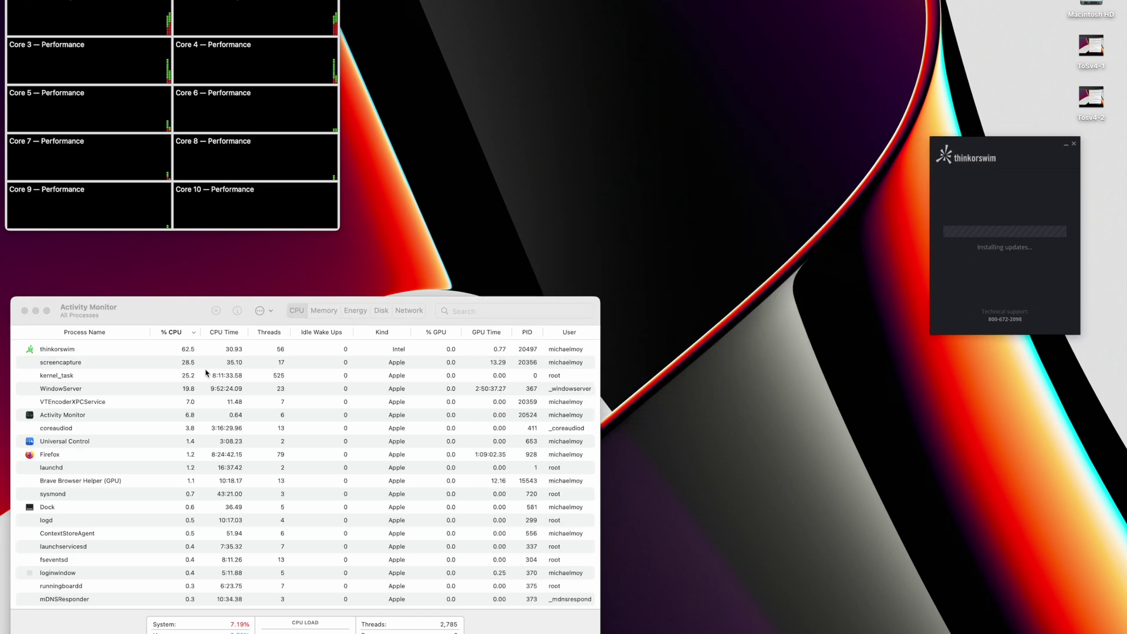
drag(157, 312, 155, 261)
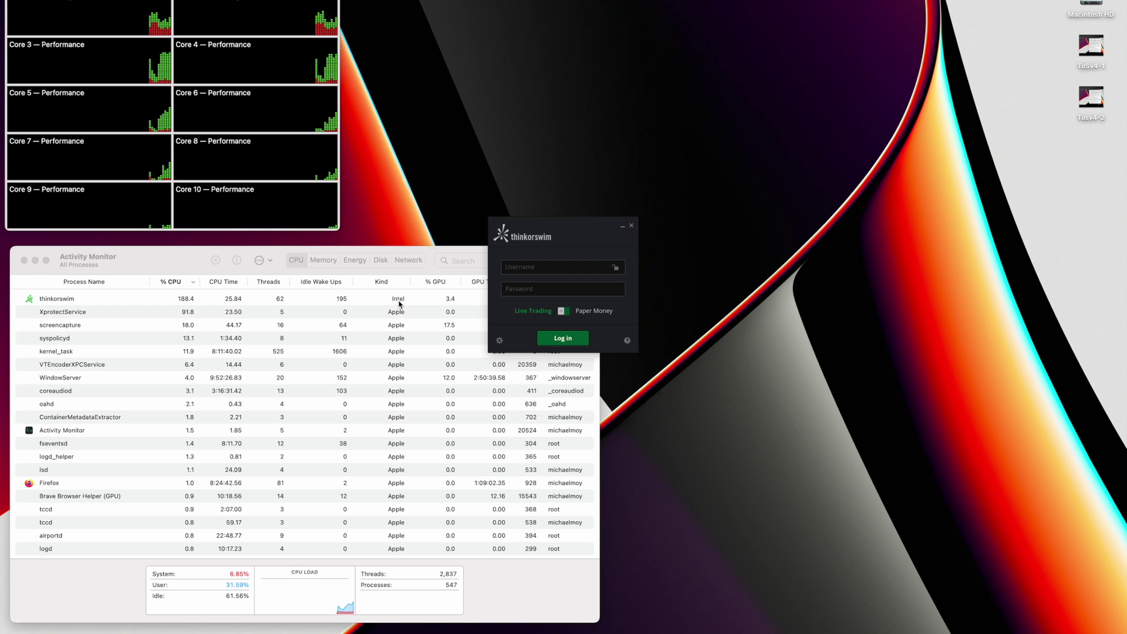
- Autofill the saved username and password in the thinkorswim login window
click(560, 269)
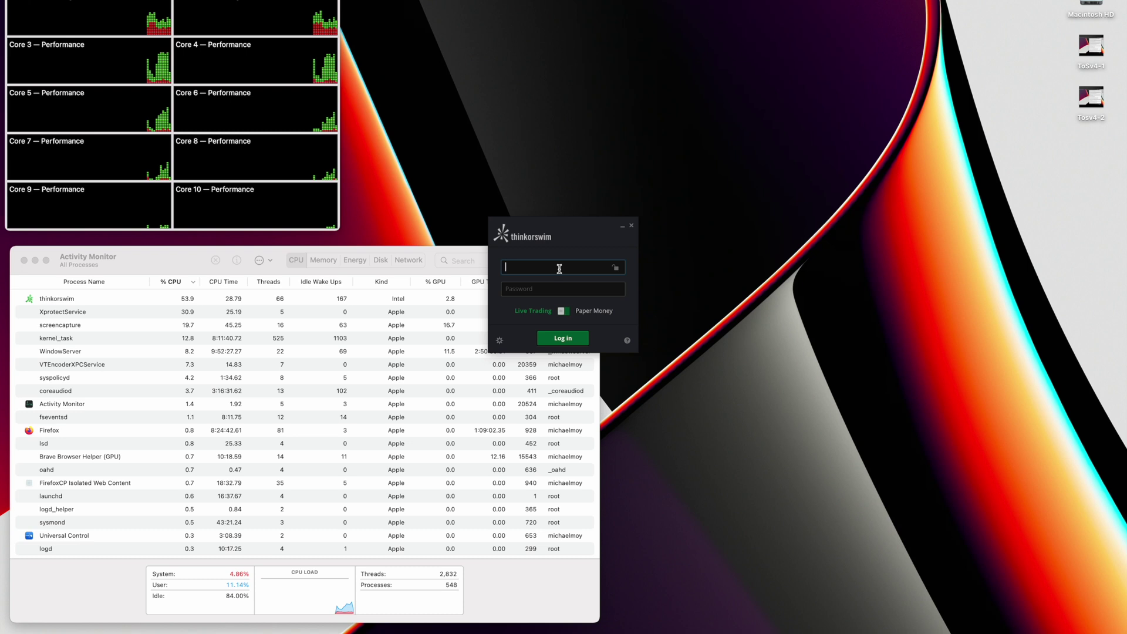
key(super+backslash)
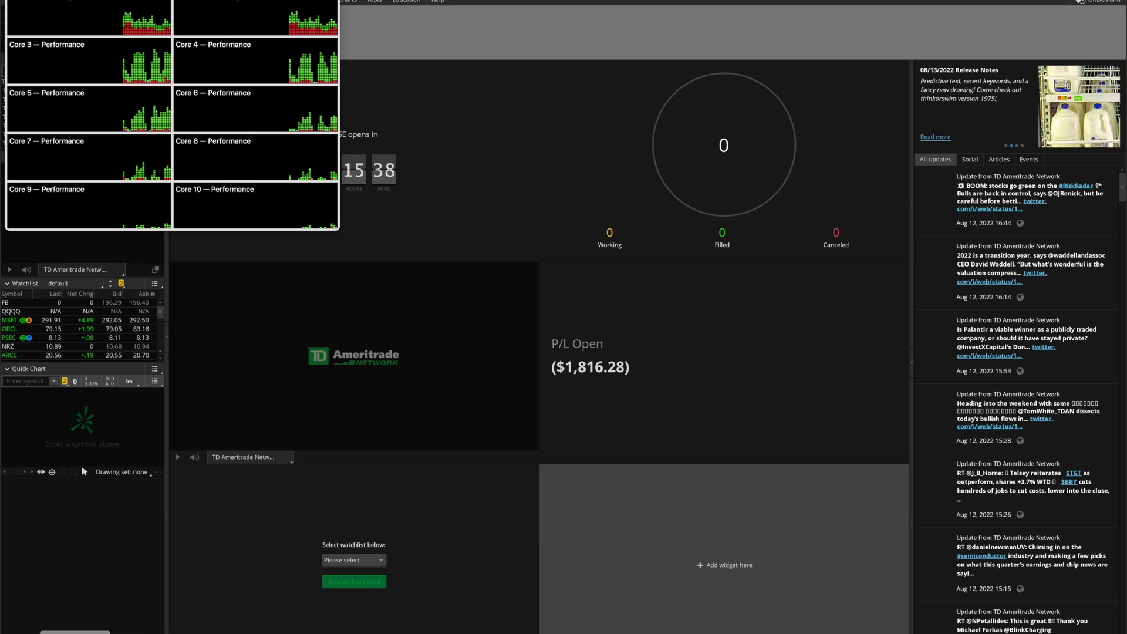
- Close Activity Monitor's process window and quit Activity Monitor
click(70, 632)
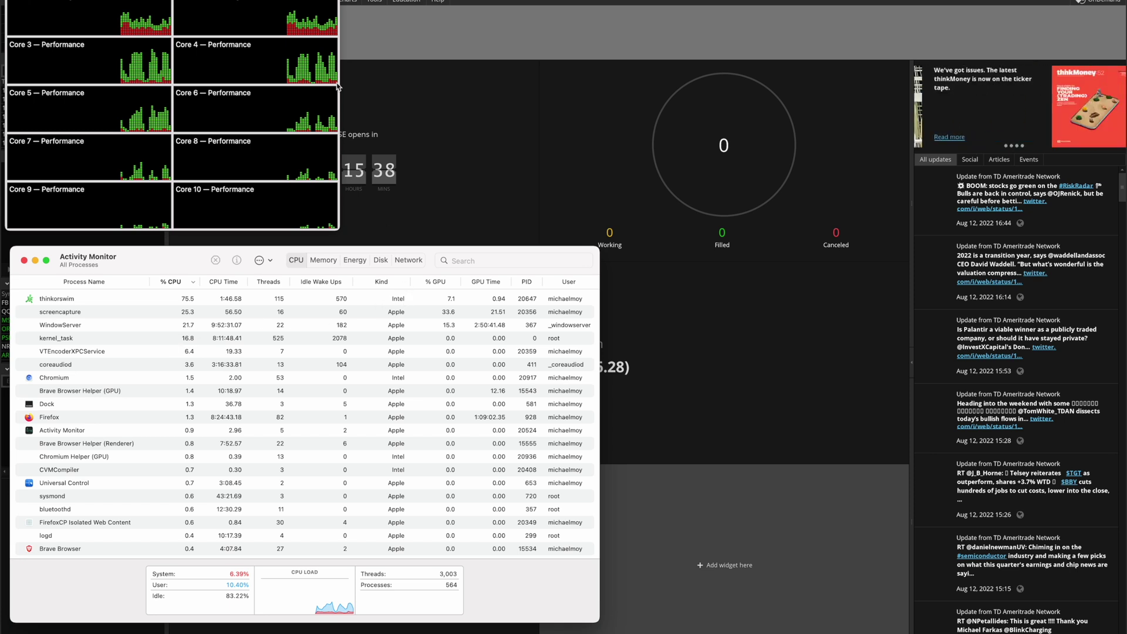
click(24, 260)
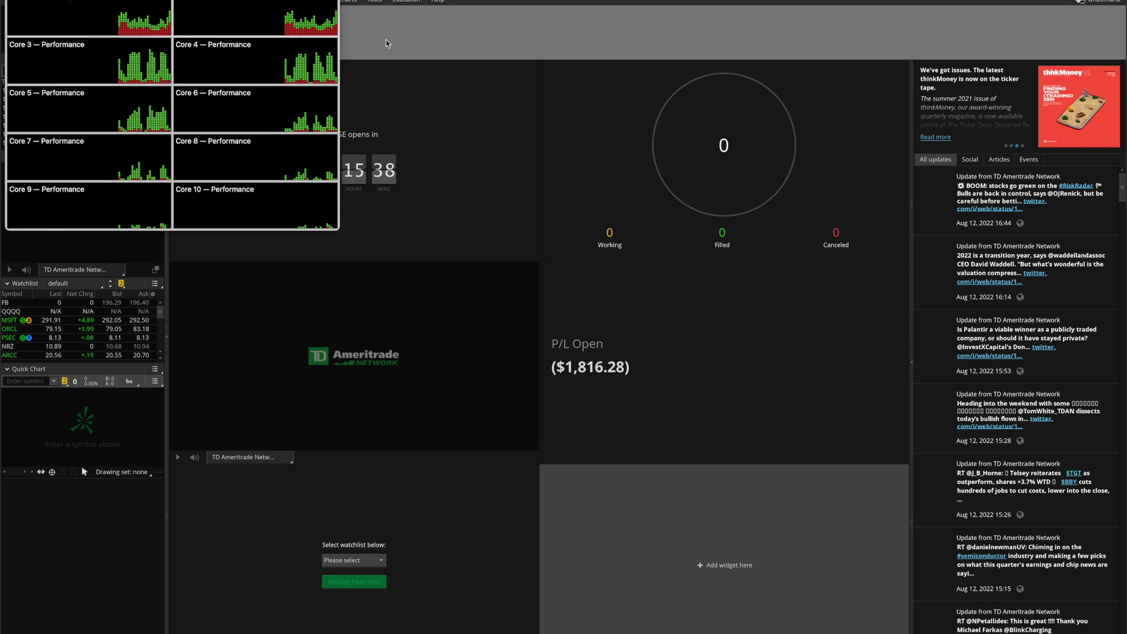
click(50, 1)
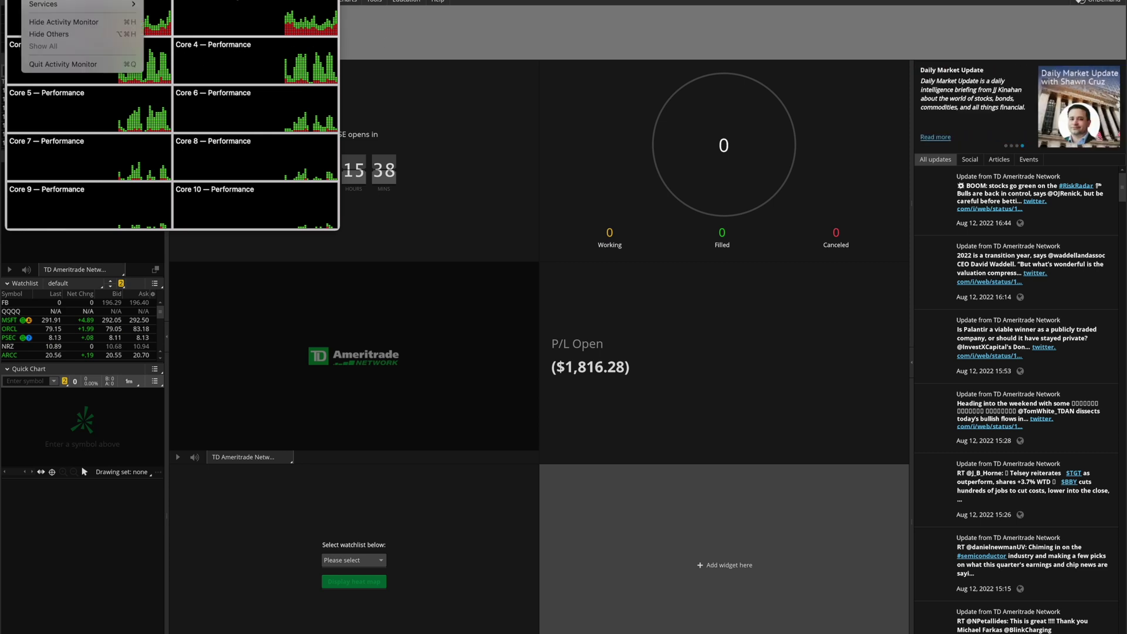
click(73, 62)
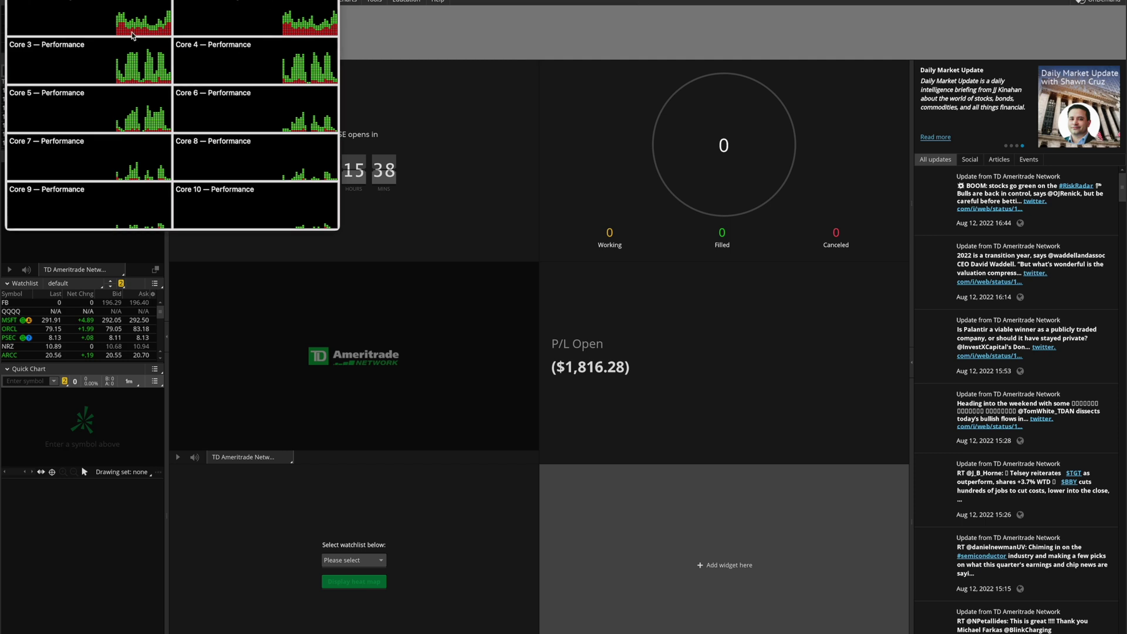
- Quit thinkorswim, close the CPU history window, and bring up a new Terminal window
click(50, 1)
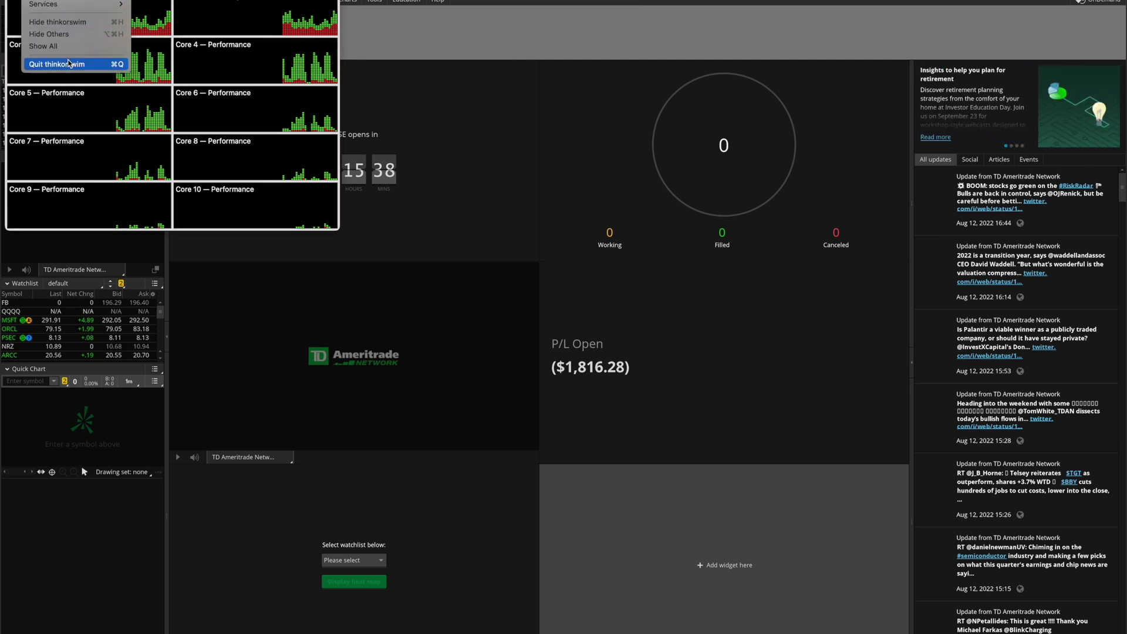
click(68, 63)
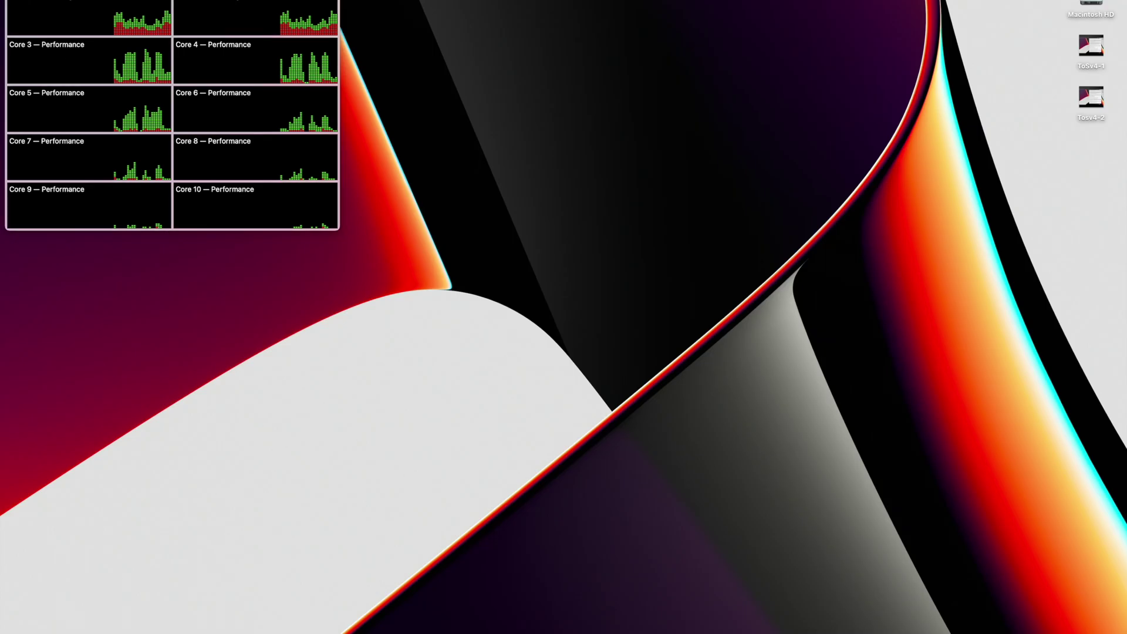
key(super+w)
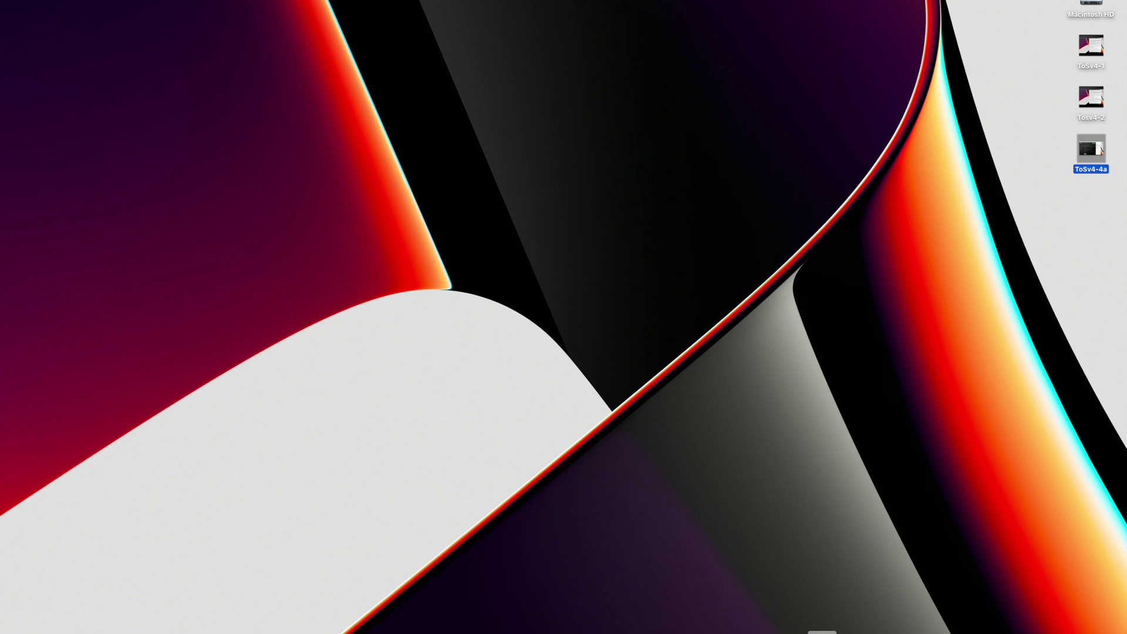
click(775, 632)
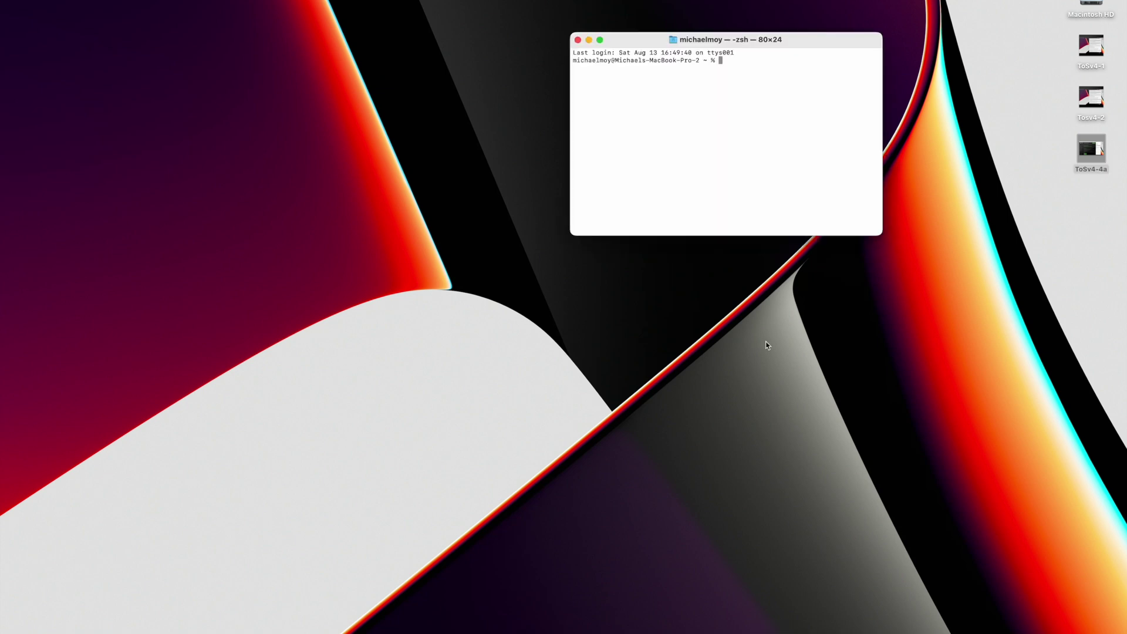
- Enlarge Terminal, cd to /Applications/thinkorswim, and enter the sudo java -jar launcher.jar command
drag(881, 232, 987, 312)
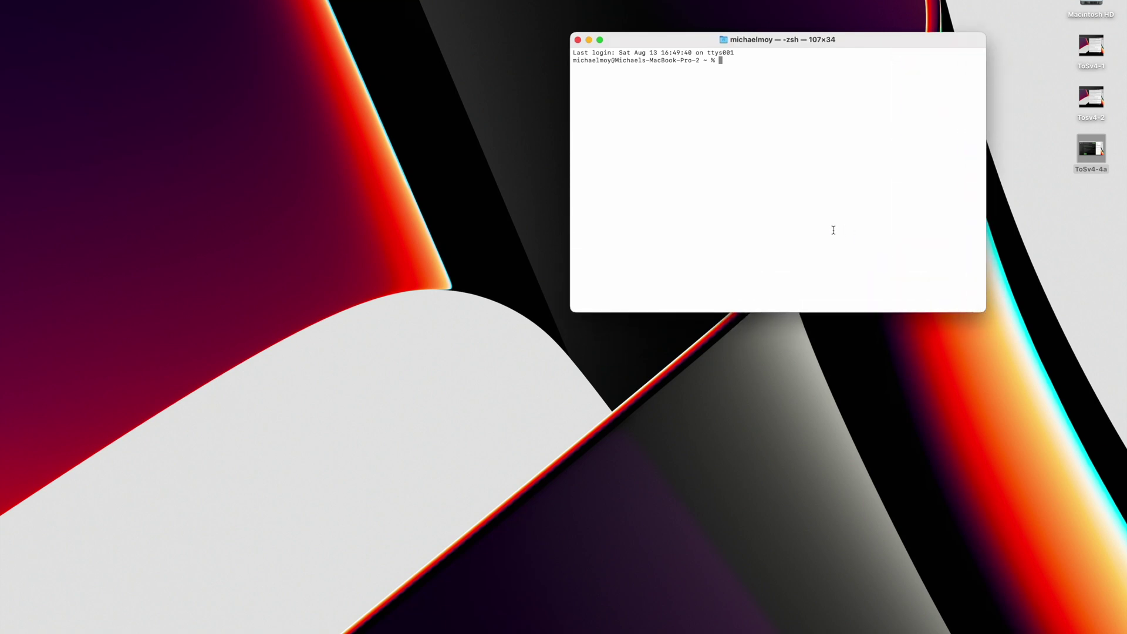
text(cd /Applications/thinkorswim)
key(Return)
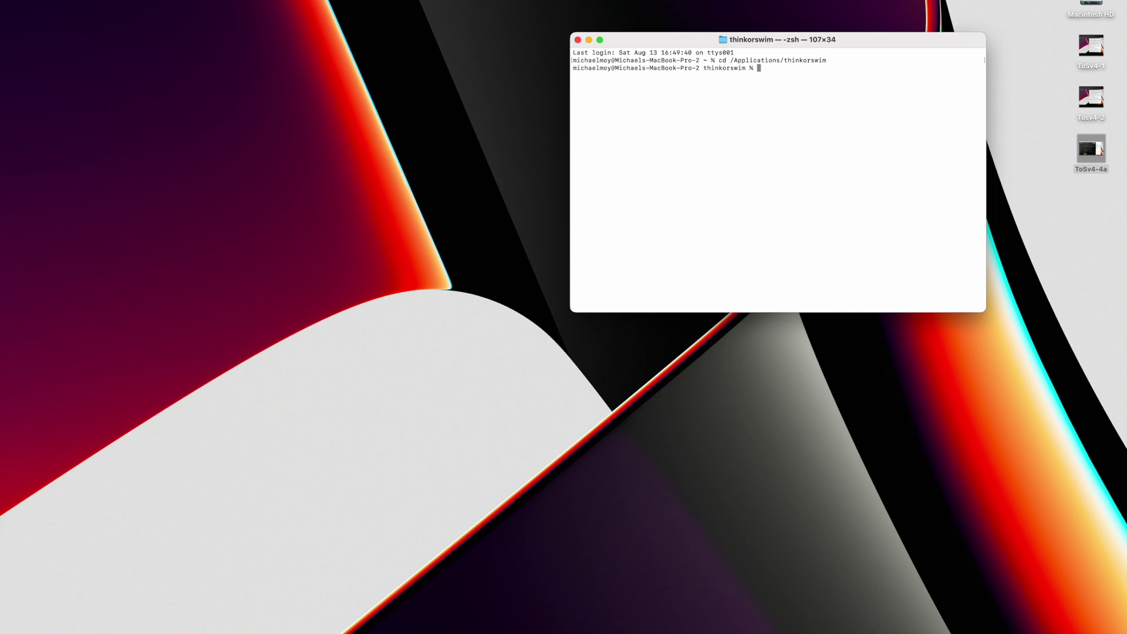
text(sudo )
text(jac)
text(a -jar launcher.jar)
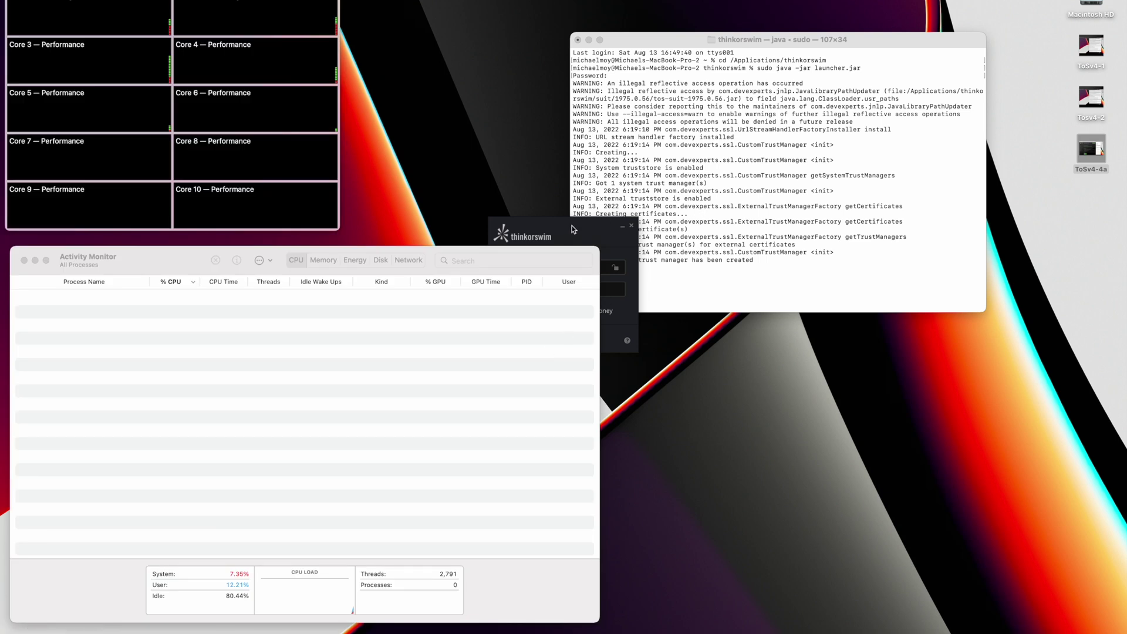
- Move the thinkorswim login window right and select the Launcher process in Activity Monitor
click(574, 228)
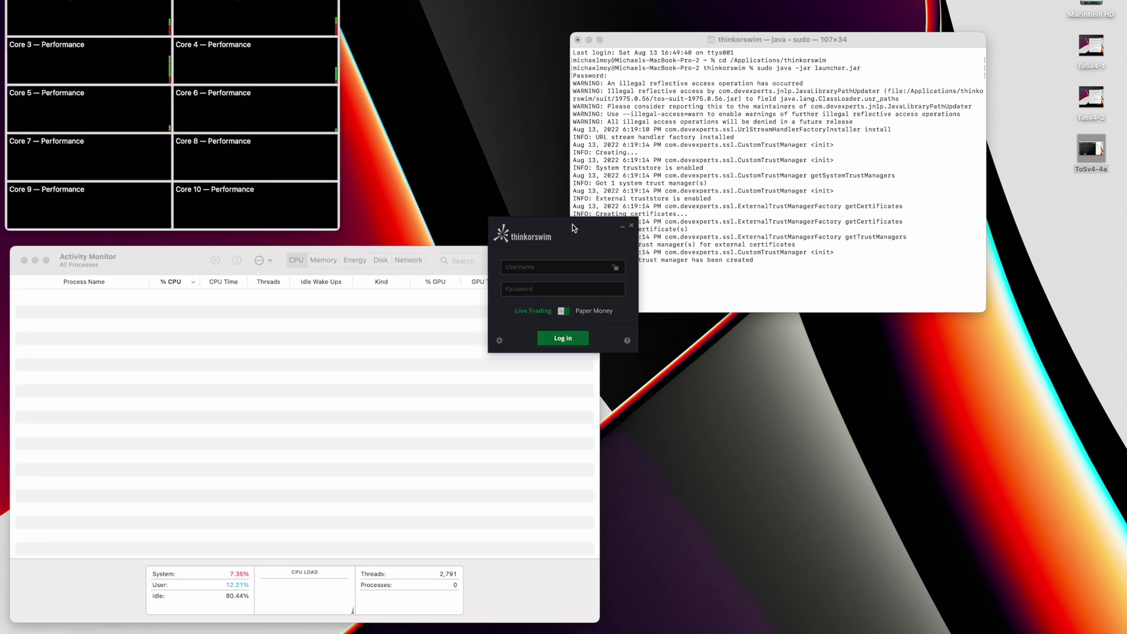
drag(573, 225, 759, 273)
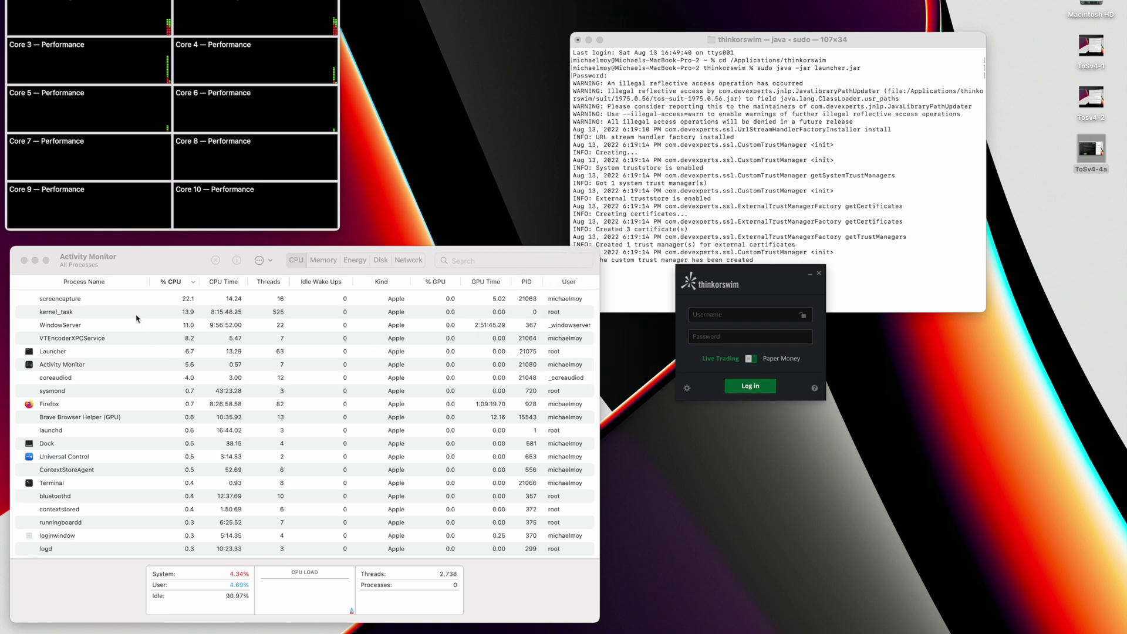
click(116, 352)
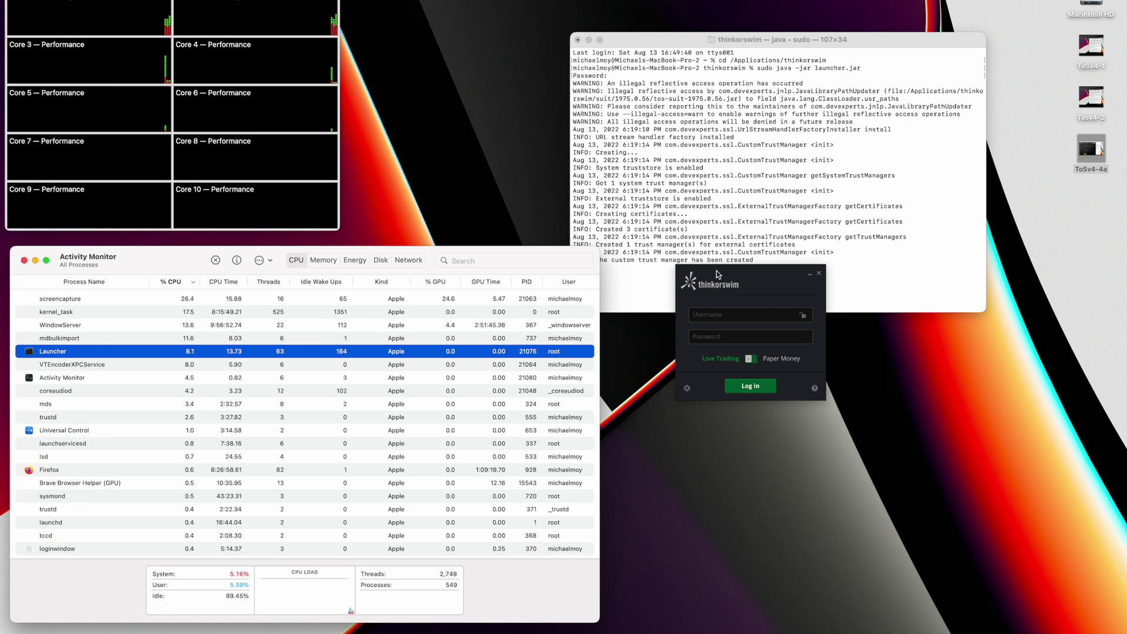
click(716, 271)
- Log in to thinkorswim with the account username and password
click(724, 318)
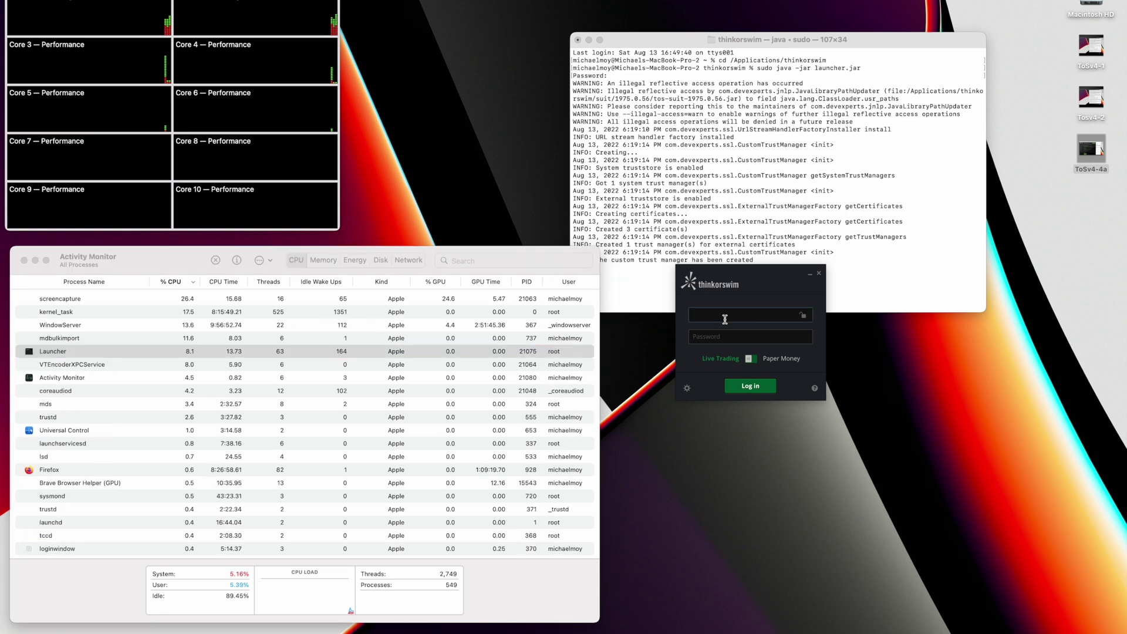
key(Tab)
key(Return)
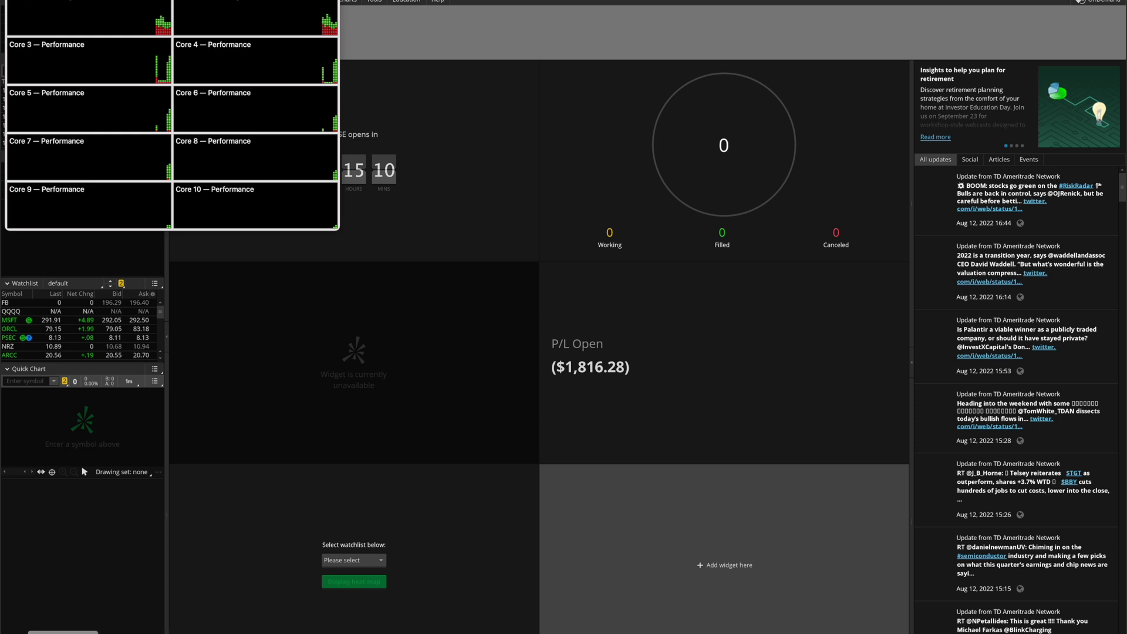
- Check Launcher in Activity Monitor, then quit the thinkorswim Launcher from its menu
key(super+Tab)
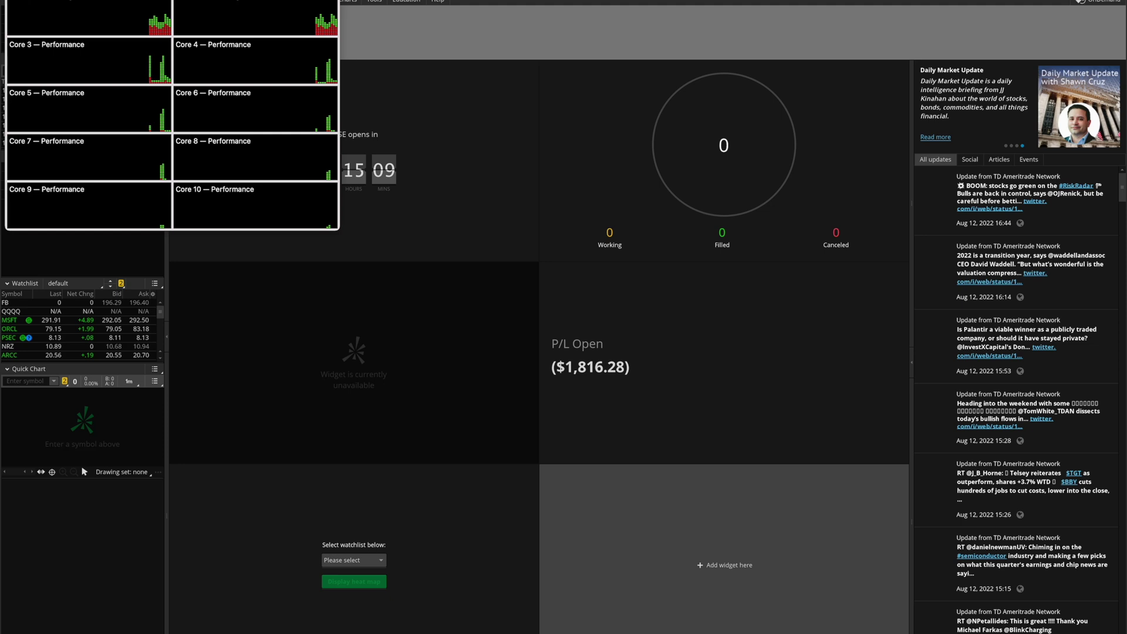
click(44, 0)
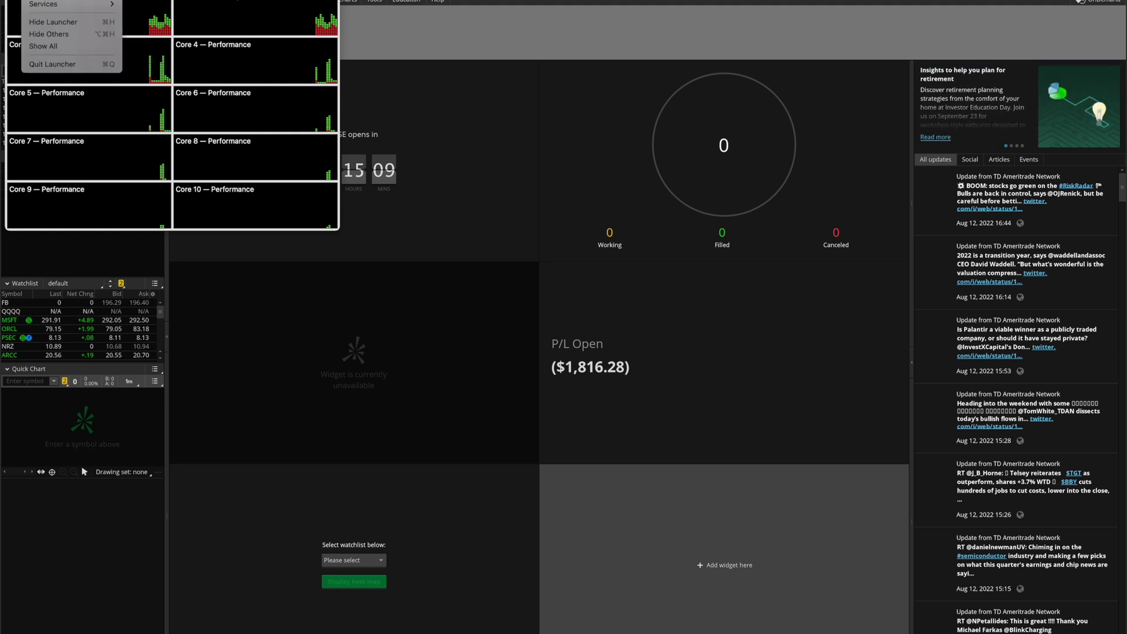
click(57, 64)
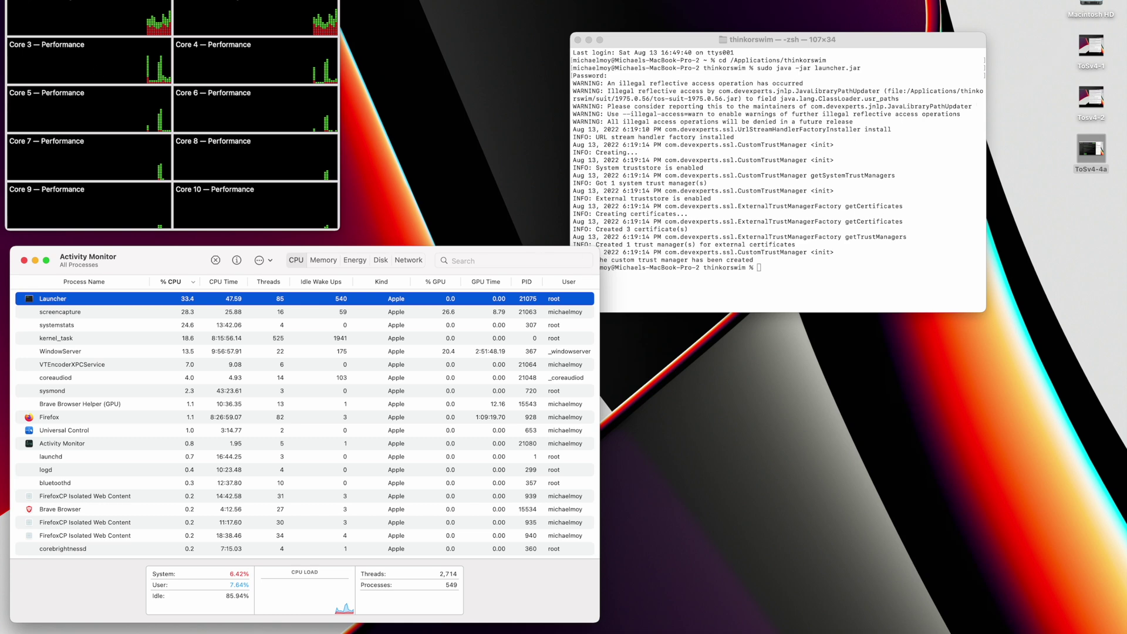
- Copy the saved workspace XML file from the home folder's Workspace folder
double_click(1091, 7)
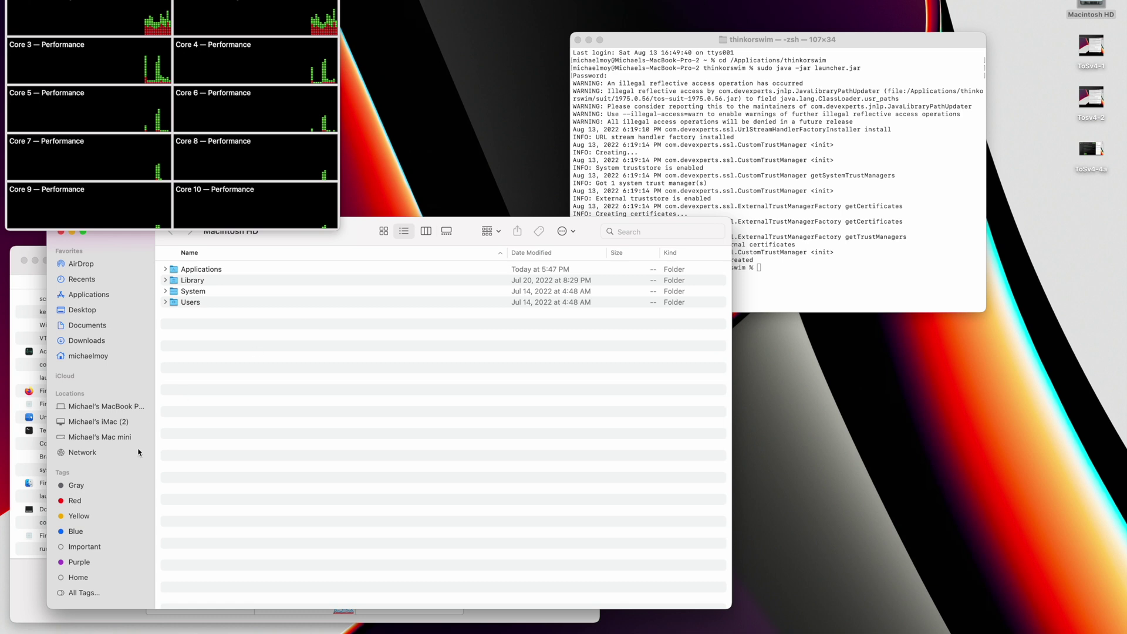
click(99, 359)
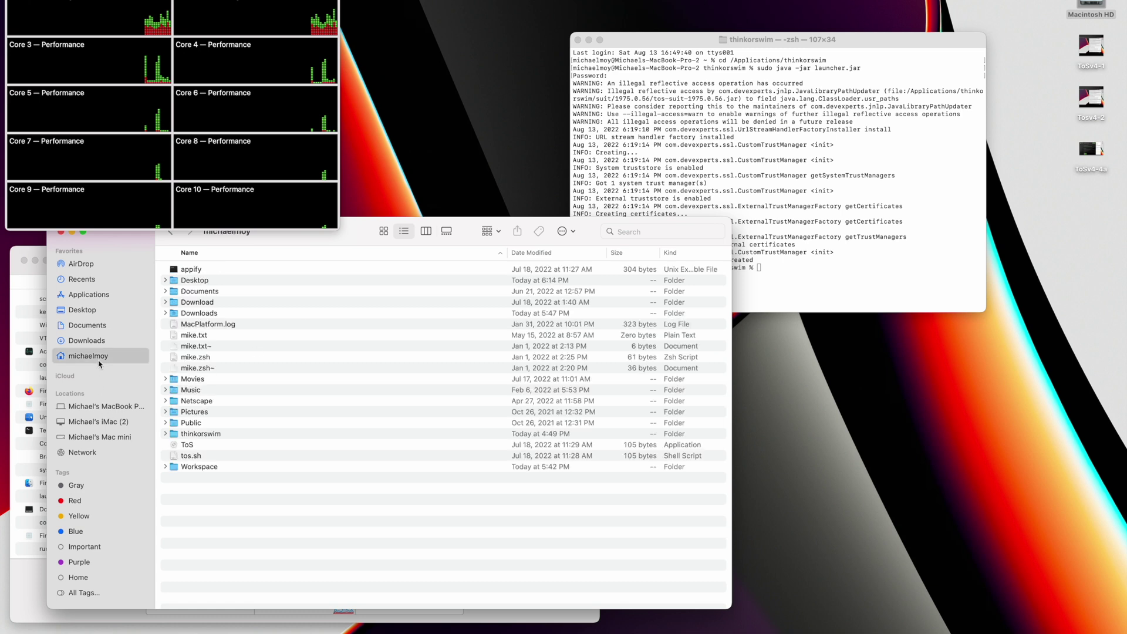
double_click(189, 467)
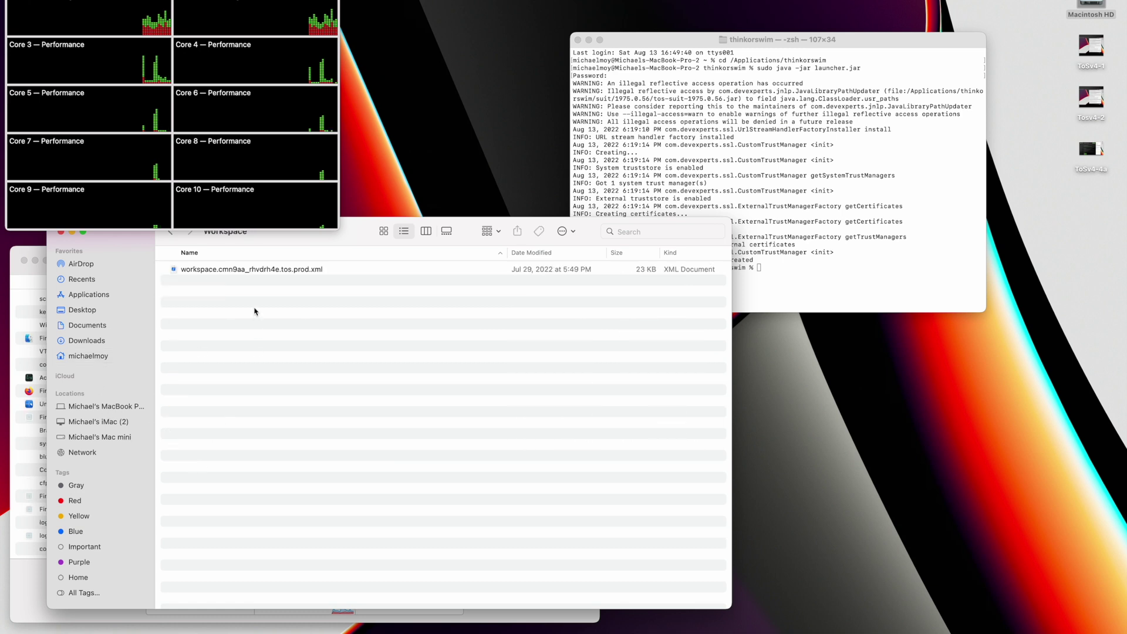
right_click(272, 271)
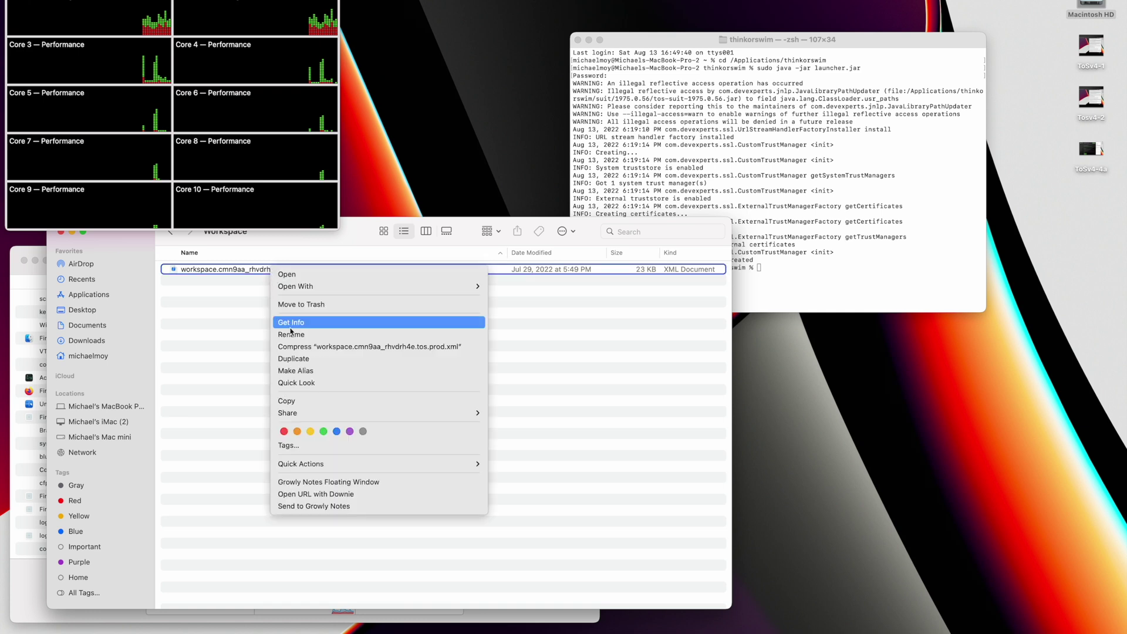
click(306, 403)
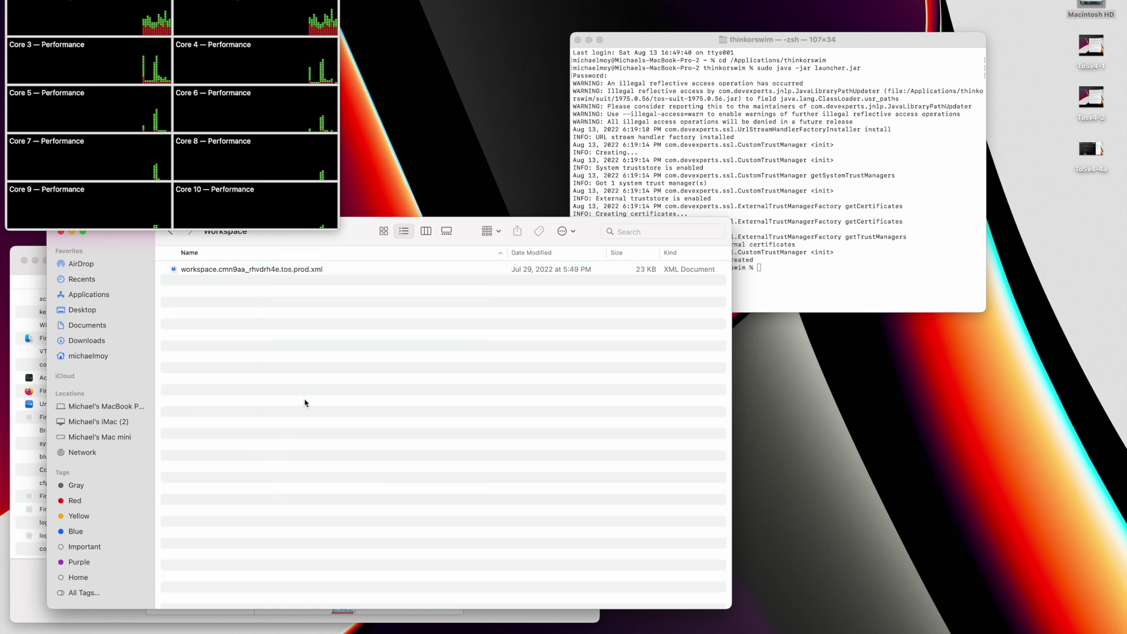
- Open Applications > thinkorswim and show its files as large icons
click(102, 300)
scroll(301, 419, down, 5)
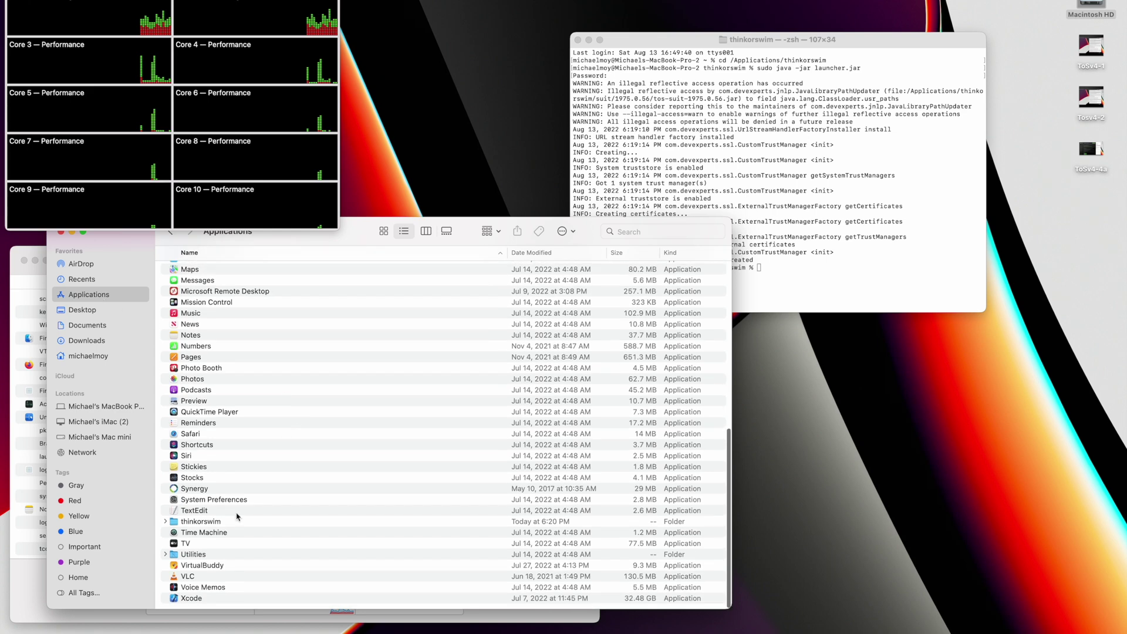
double_click(208, 522)
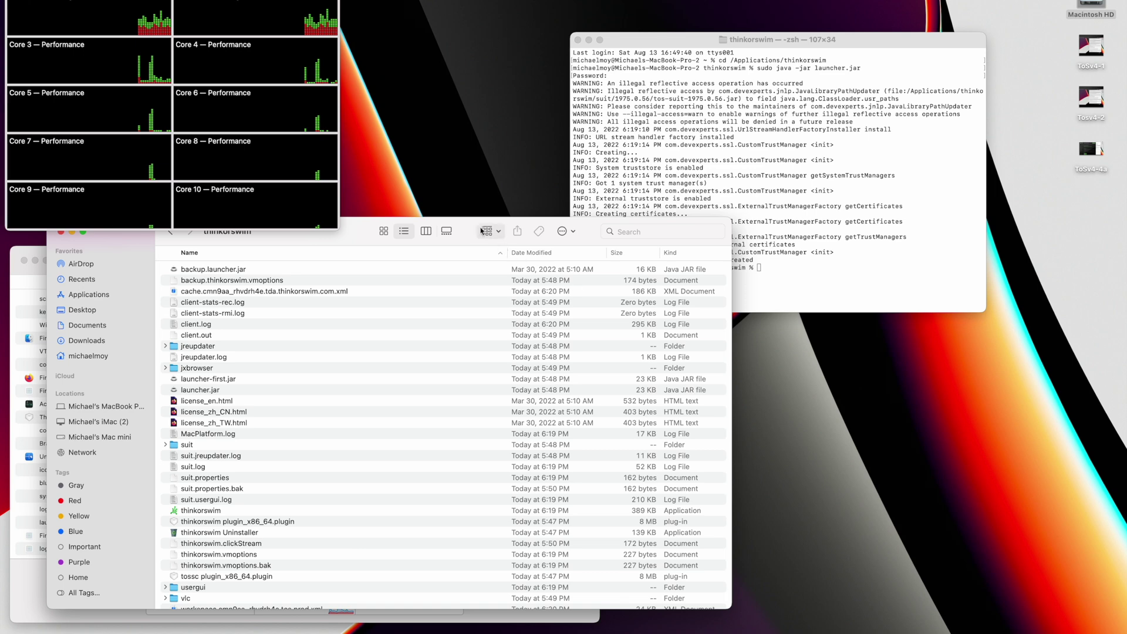
click(383, 231)
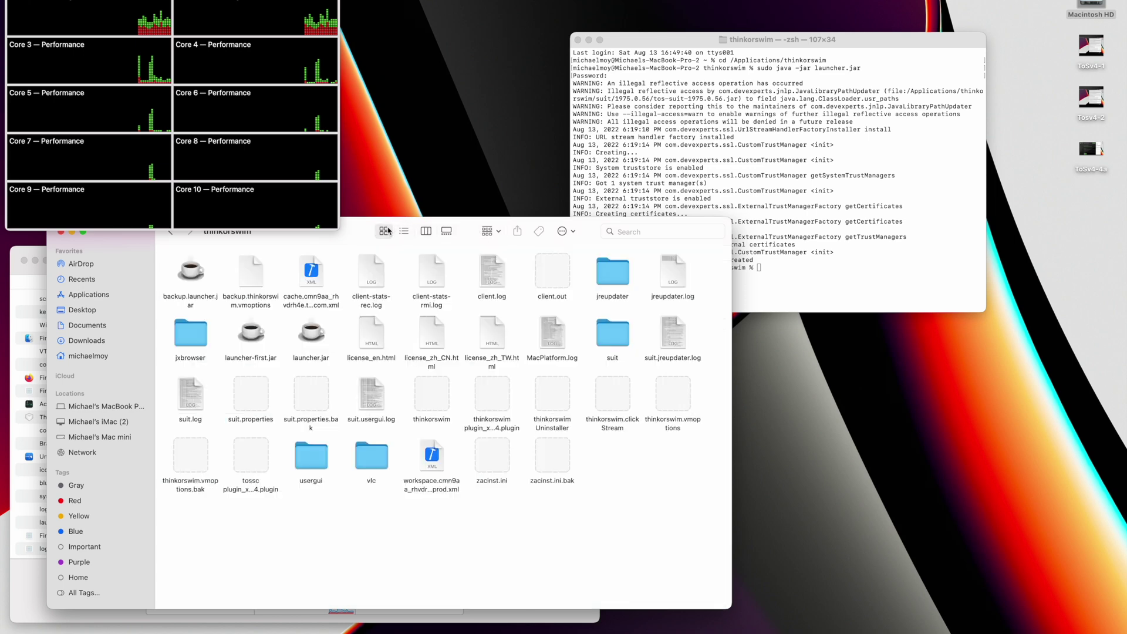
- Paste the workspace XML into the thinkorswim folder, replacing the existing file
right_click(629, 448)
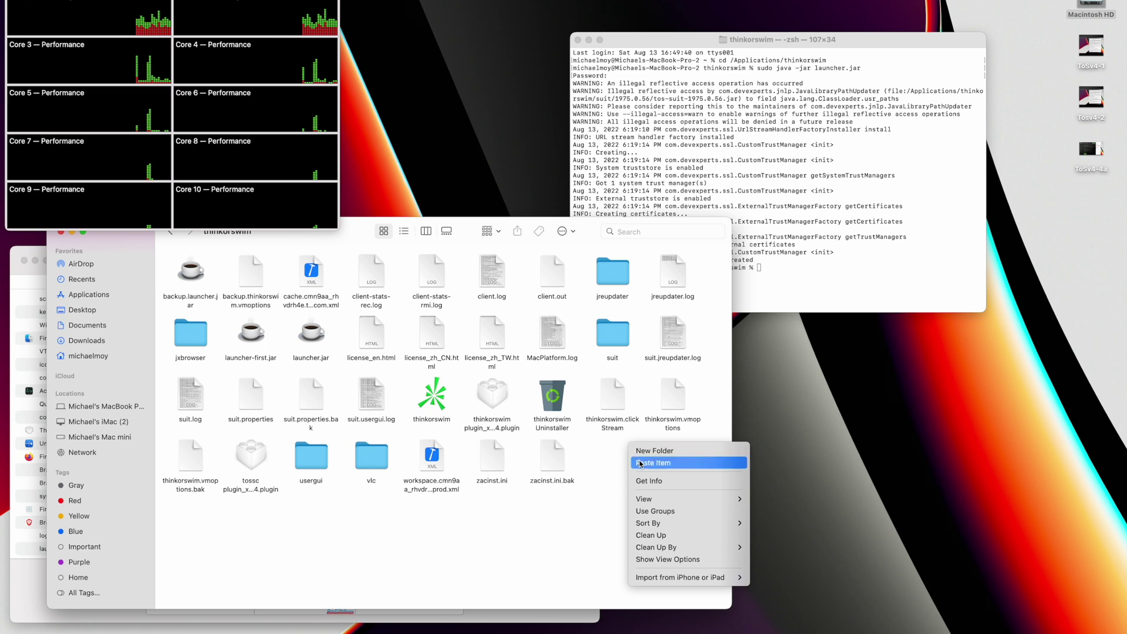
click(640, 463)
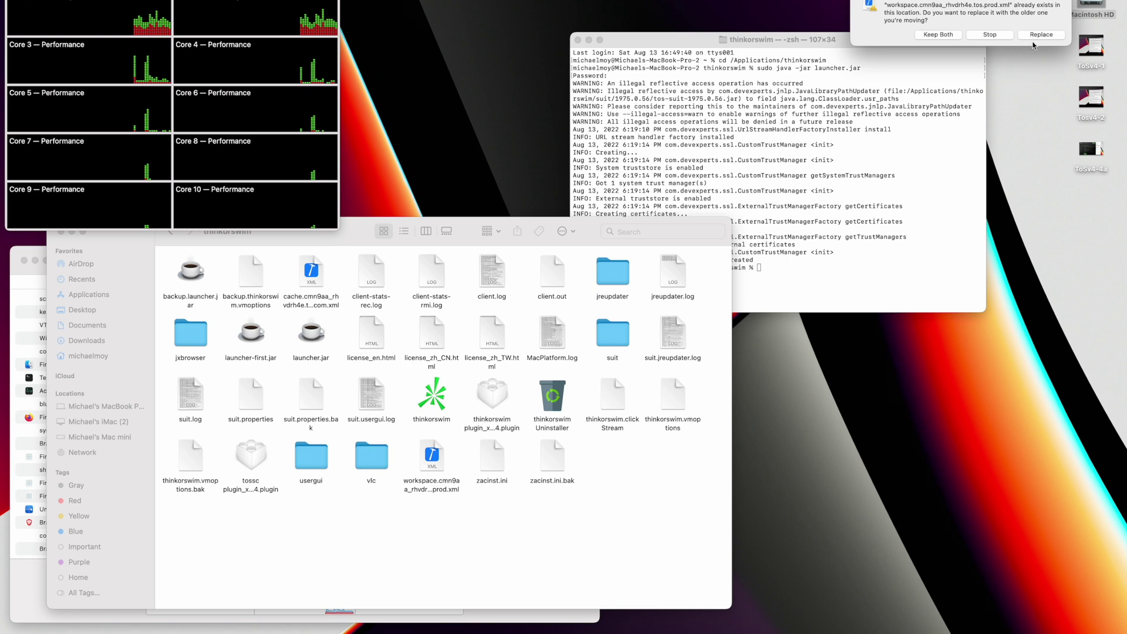
click(1041, 36)
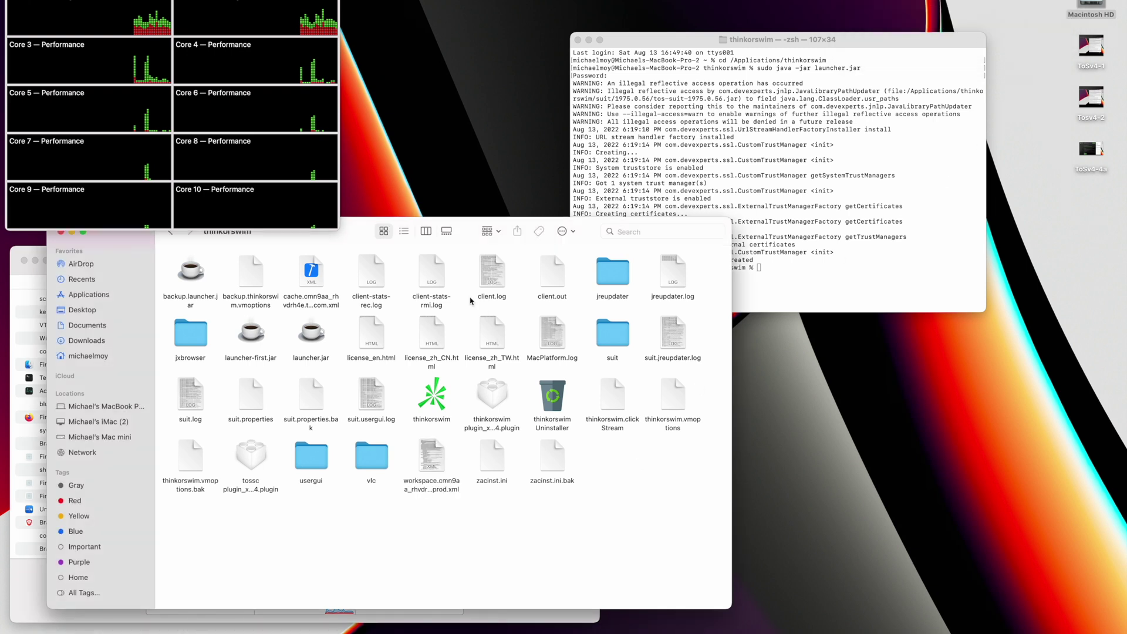
- Move the folder window aside, put it away, and bring Terminal forward
drag(366, 241, 489, 285)
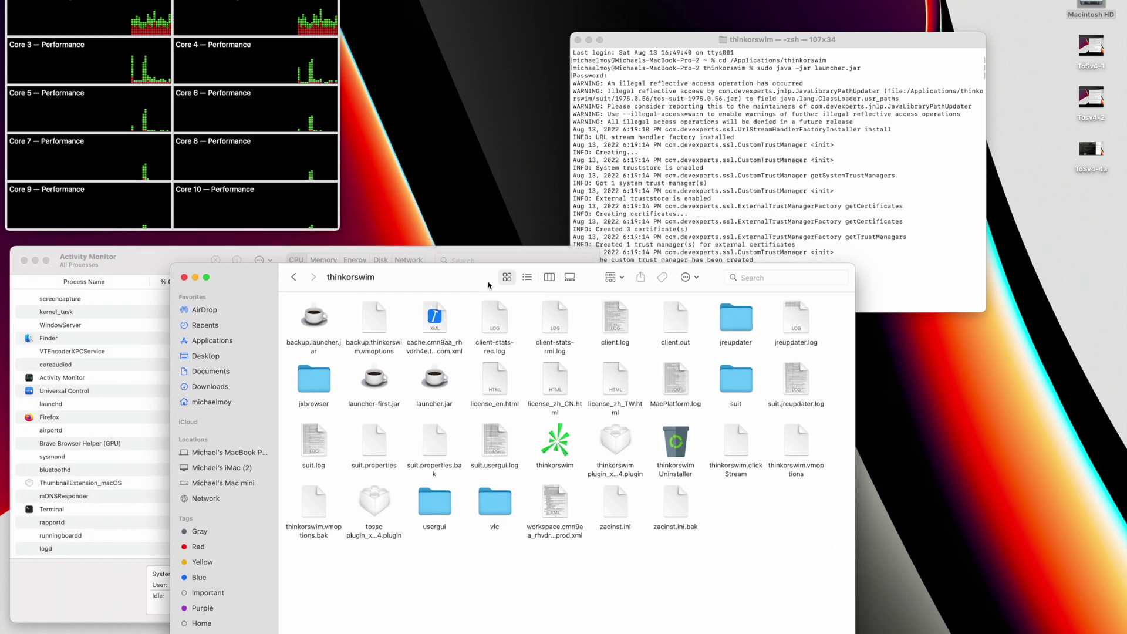
click(194, 278)
click(749, 223)
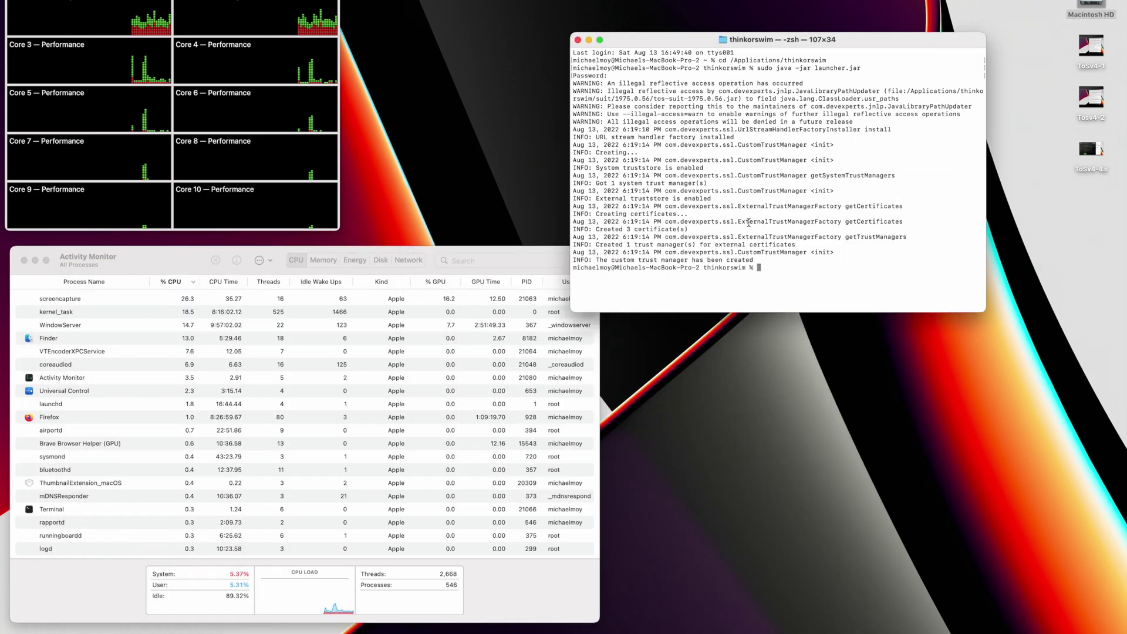
- Rerun sudo java -jar launcher.jar from history and confirm Launcher in Activity Monitor
key(Up)
key(Return)
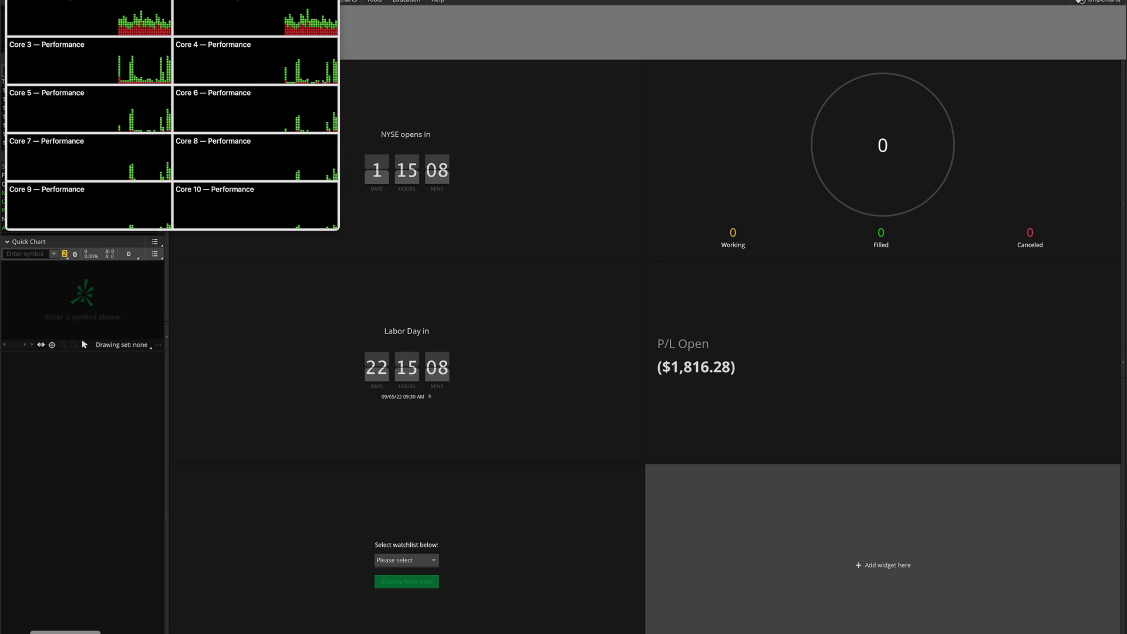
key(super+Tab)
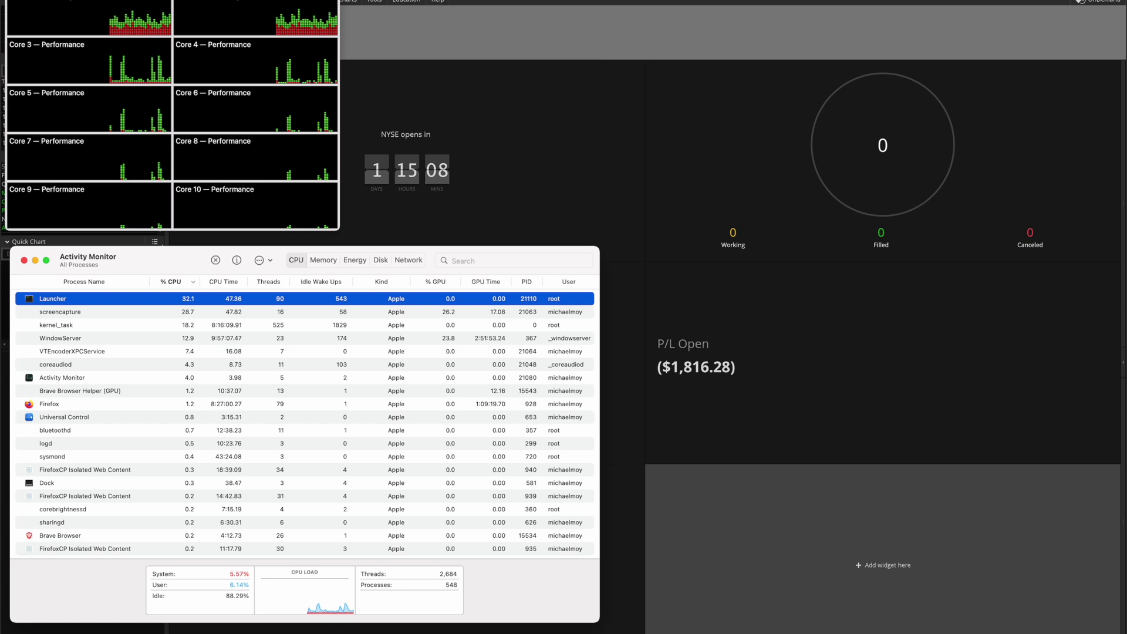
key(super+w)
- Quit the thinkorswim Launcher, then open Activity Monitor's menu to quit it
click(42, 2)
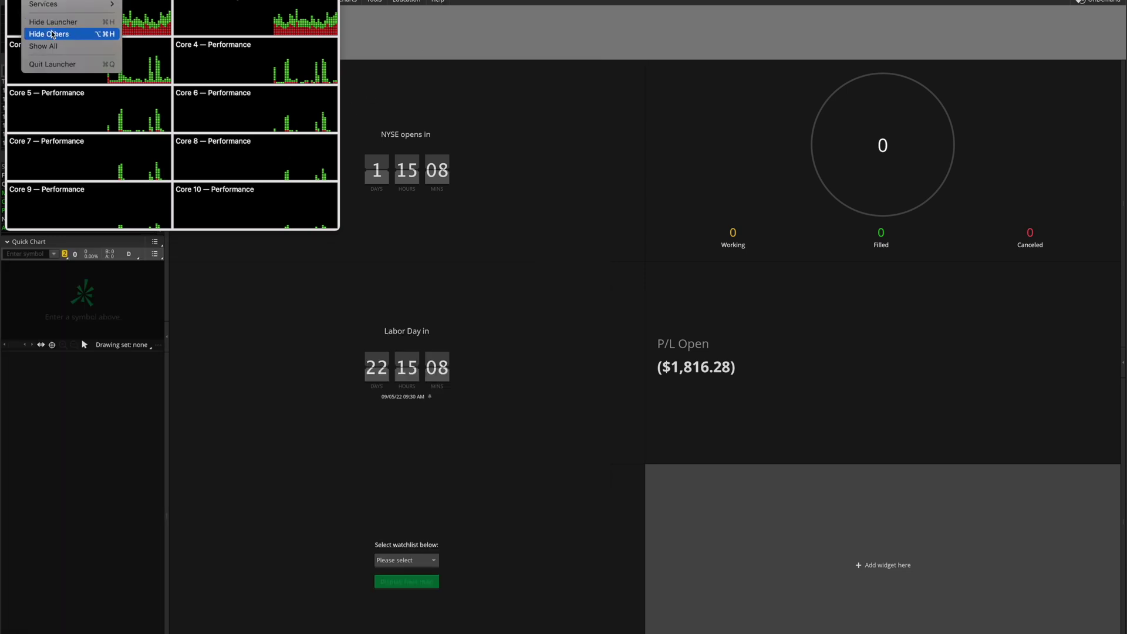
click(58, 64)
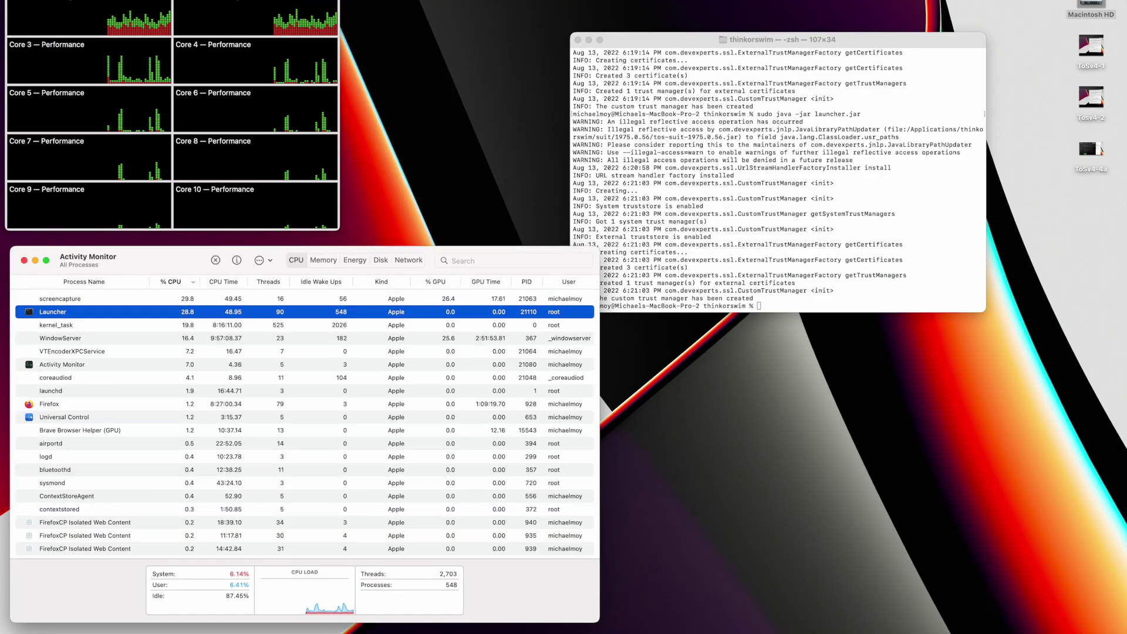
click(65, 2)
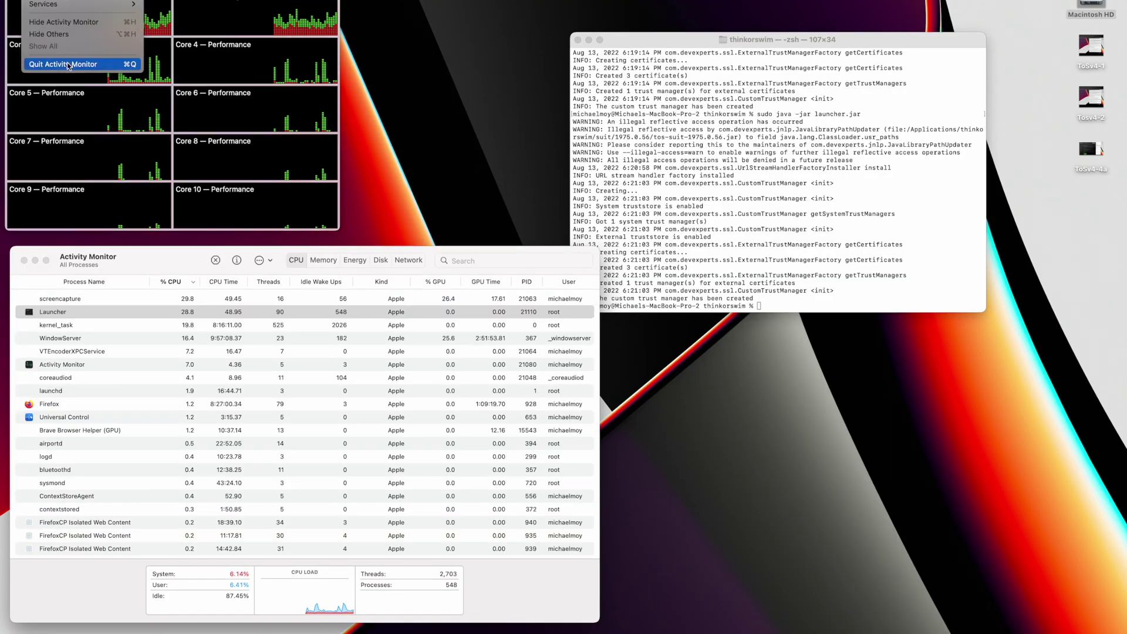